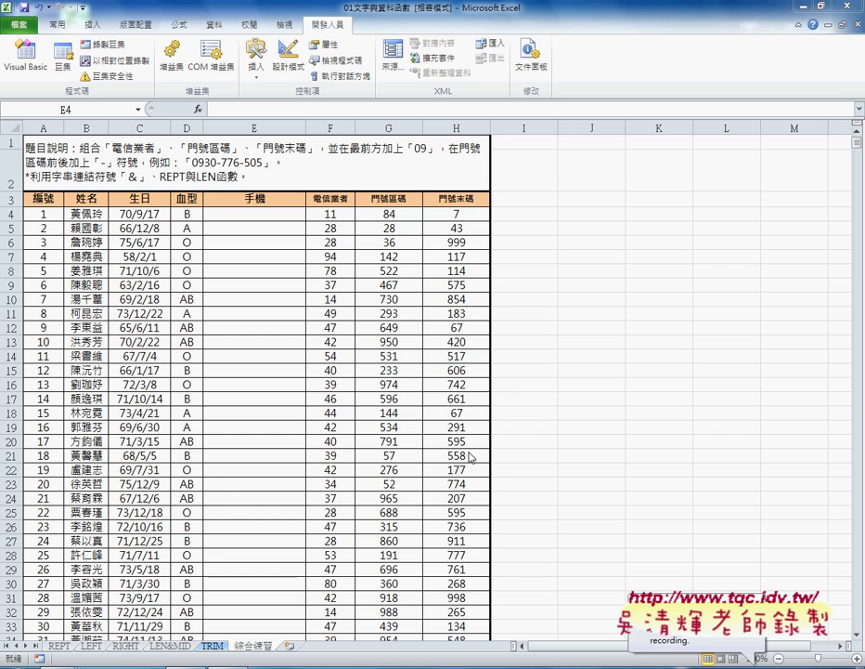
Step: Select the first 手機 cell E4 and point out the three number parts in F4:H4
left_click(270, 218)
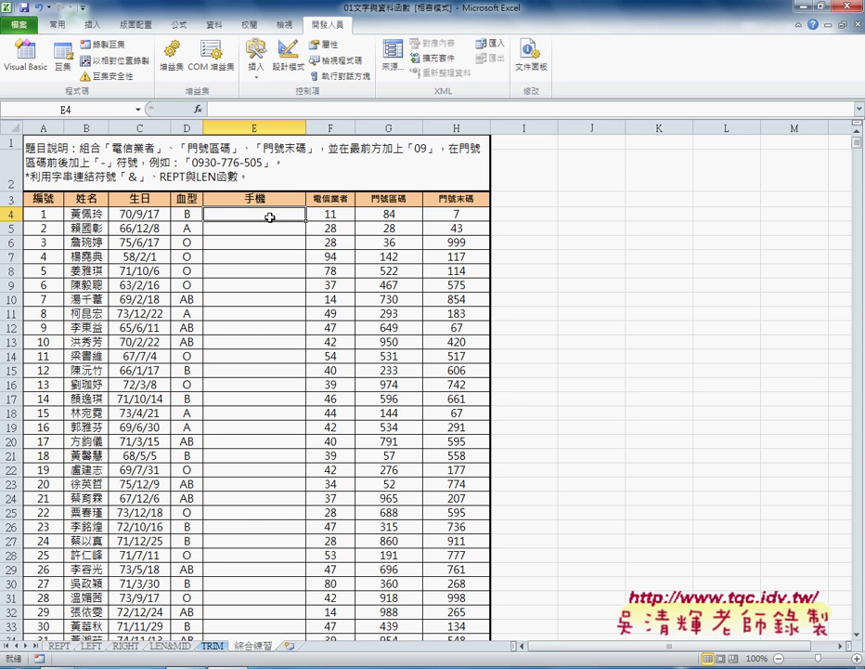
left_click_drag(319, 214, 455, 214)
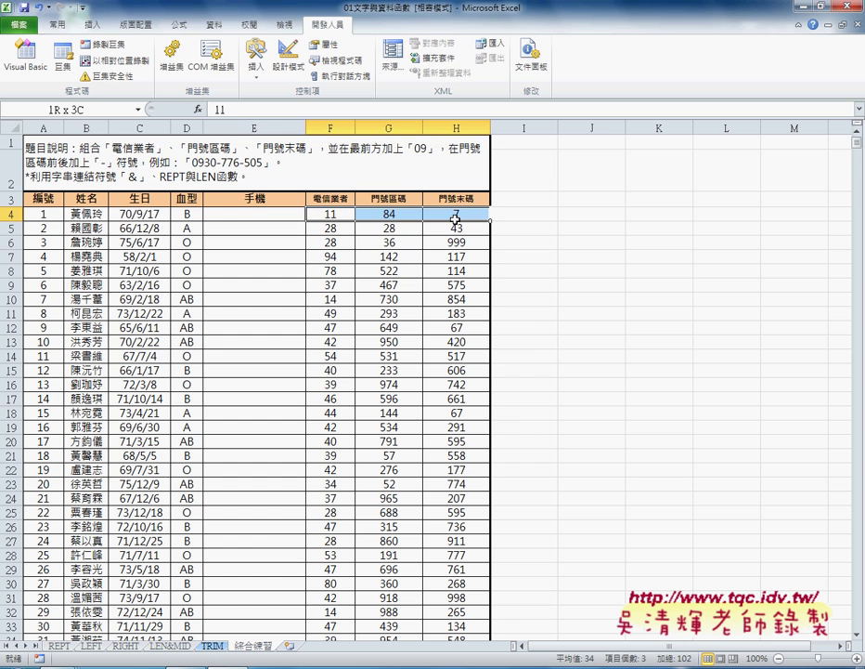
left_click(254, 215)
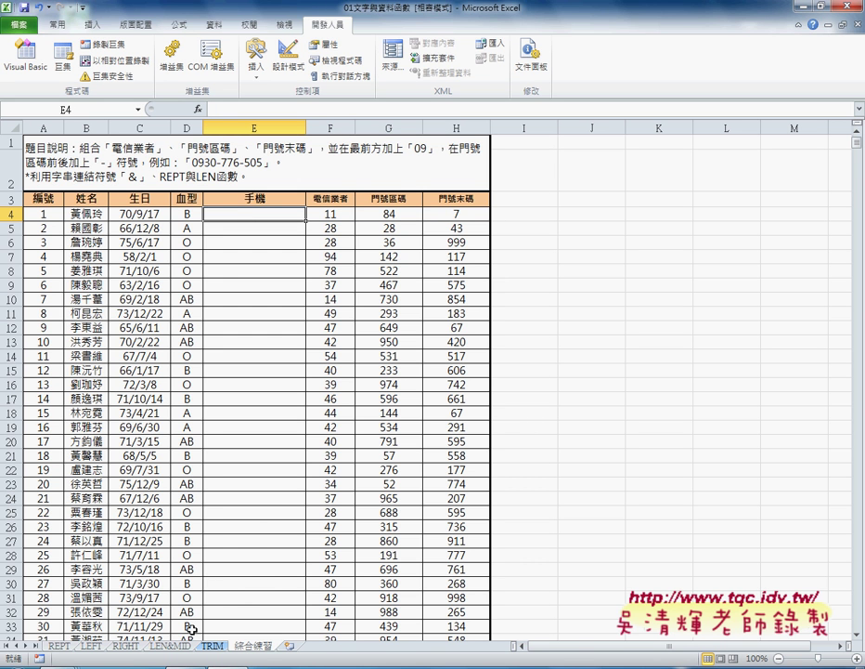
Step: Bring Chrome forward and return to the index.html code document
mouse_move(190, 664)
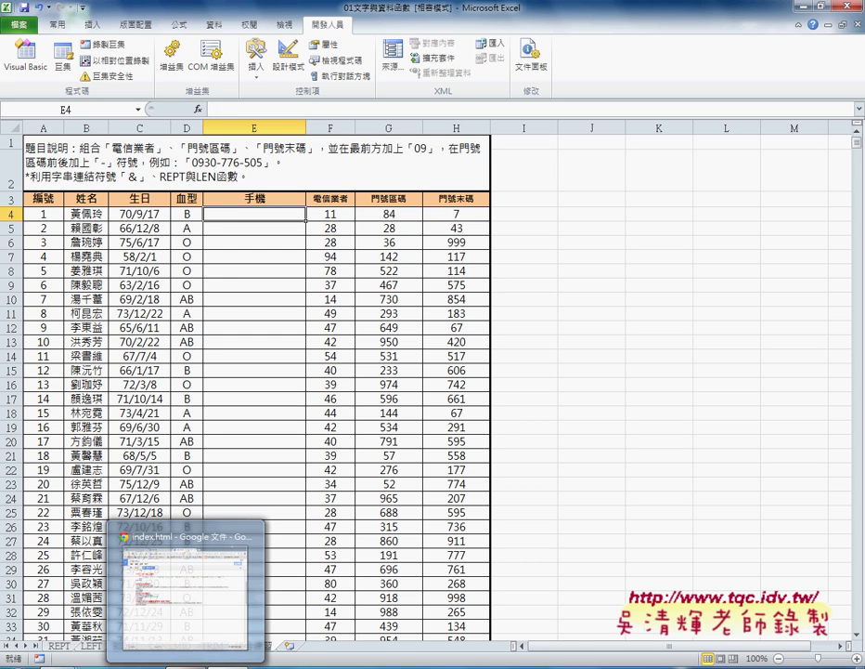
left_click(196, 615)
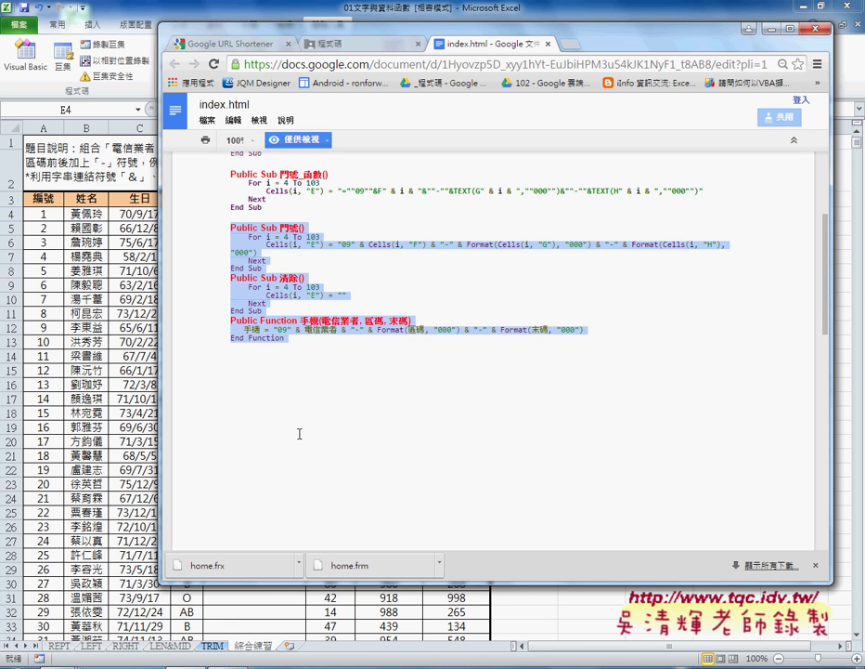
scroll(310, 393, "up", 3)
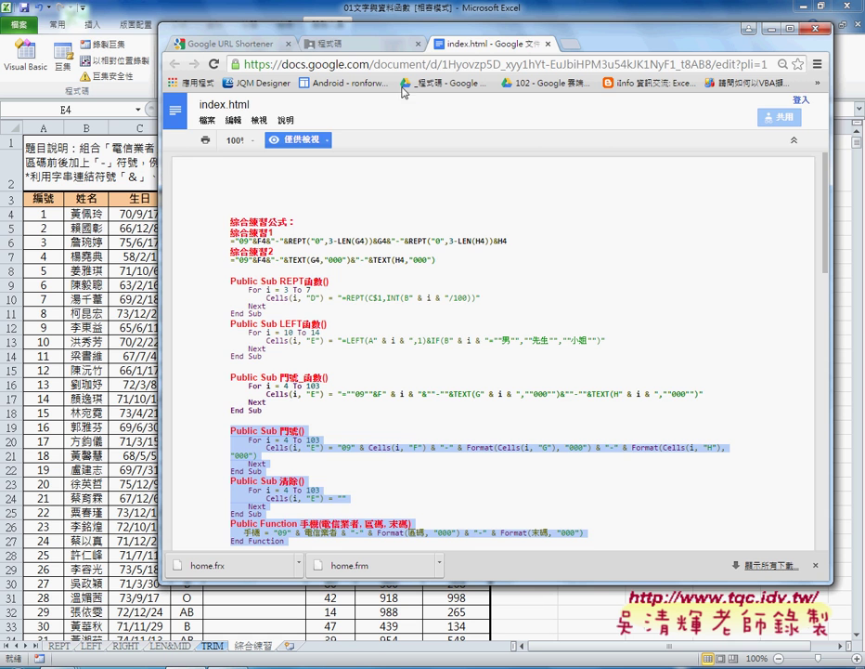
left_click(280, 45)
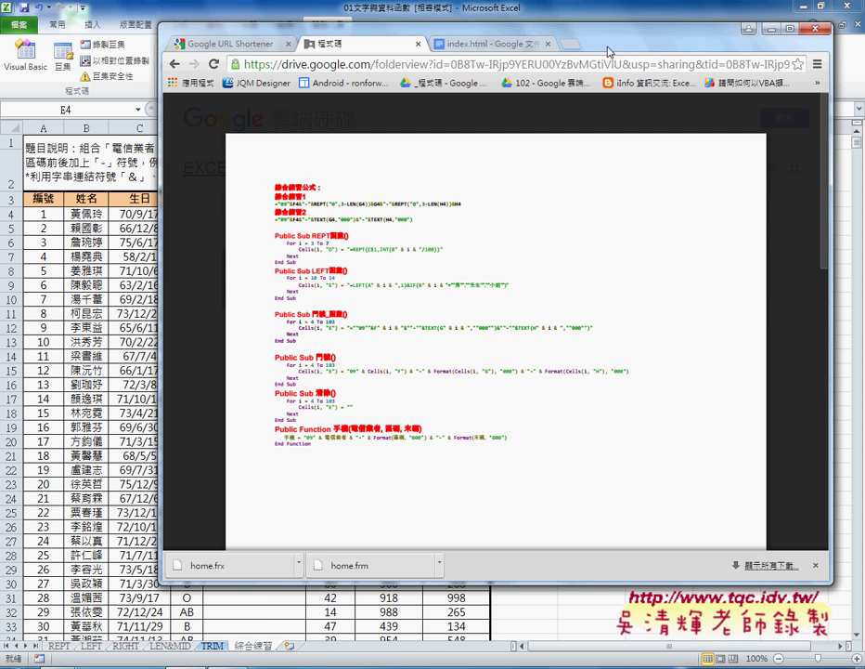
left_click_drag(600, 51, 527, 44)
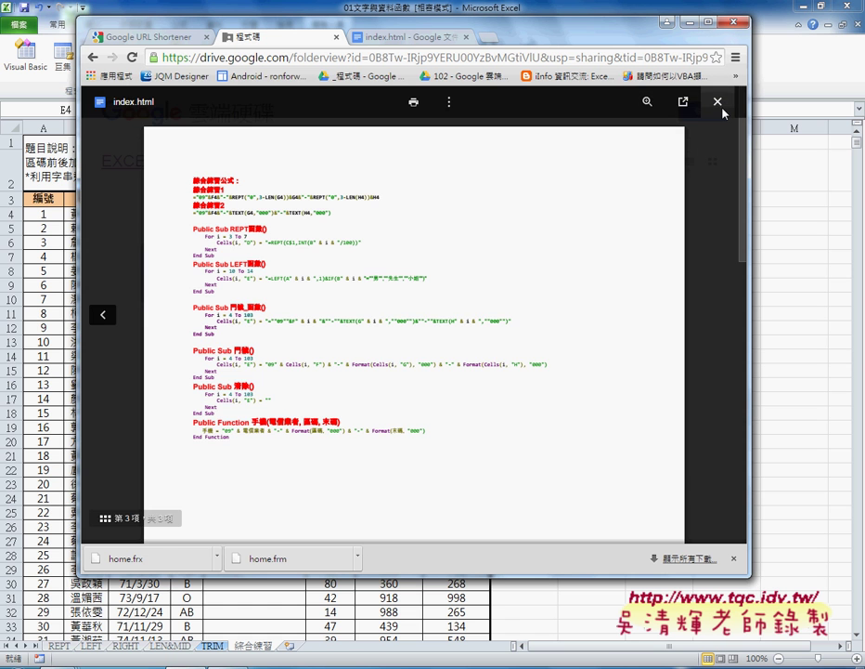
left_click(718, 104)
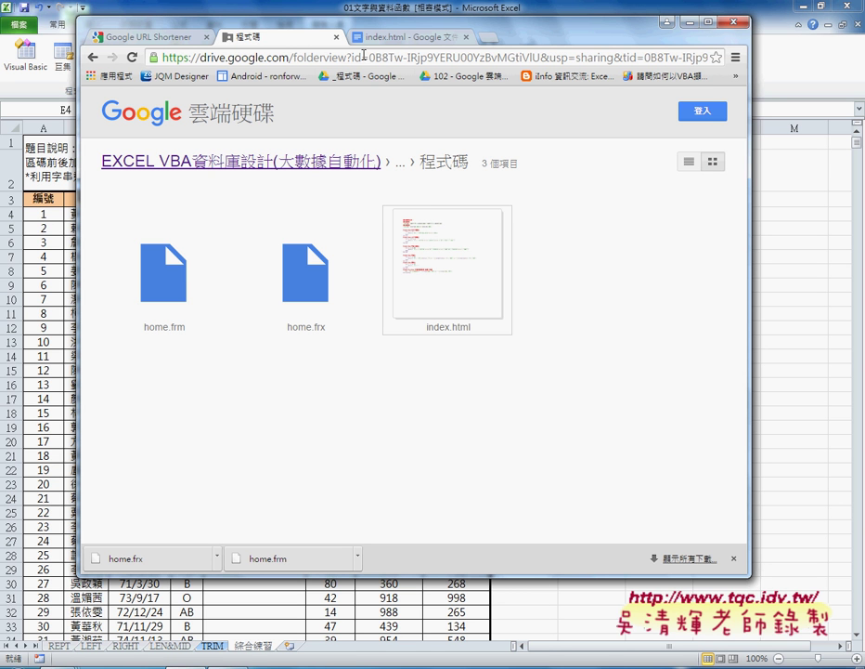
left_click(416, 37)
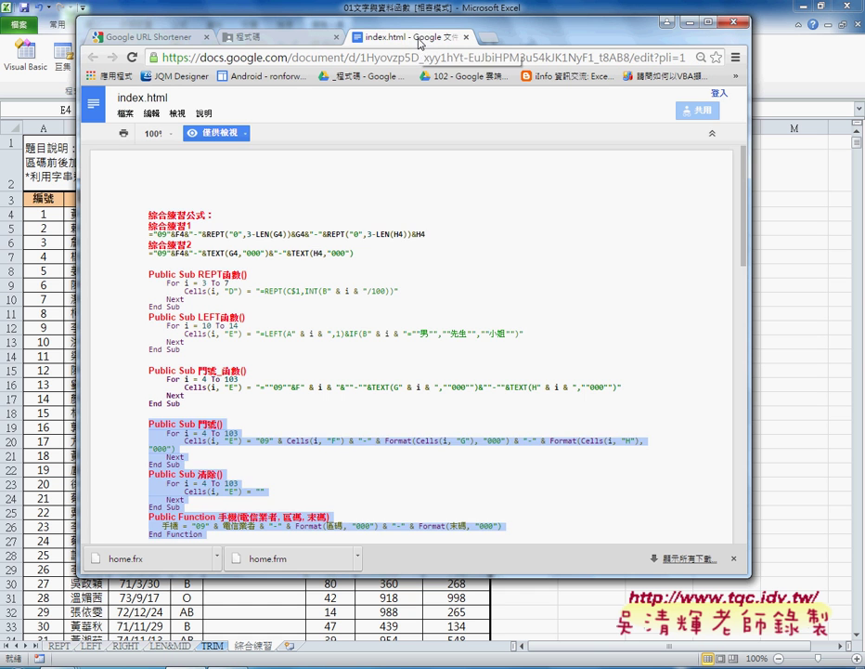
Step: Copy the 綜合練習2 formula line from index.html and go back to Excel
left_click_drag(435, 234, 145, 234)
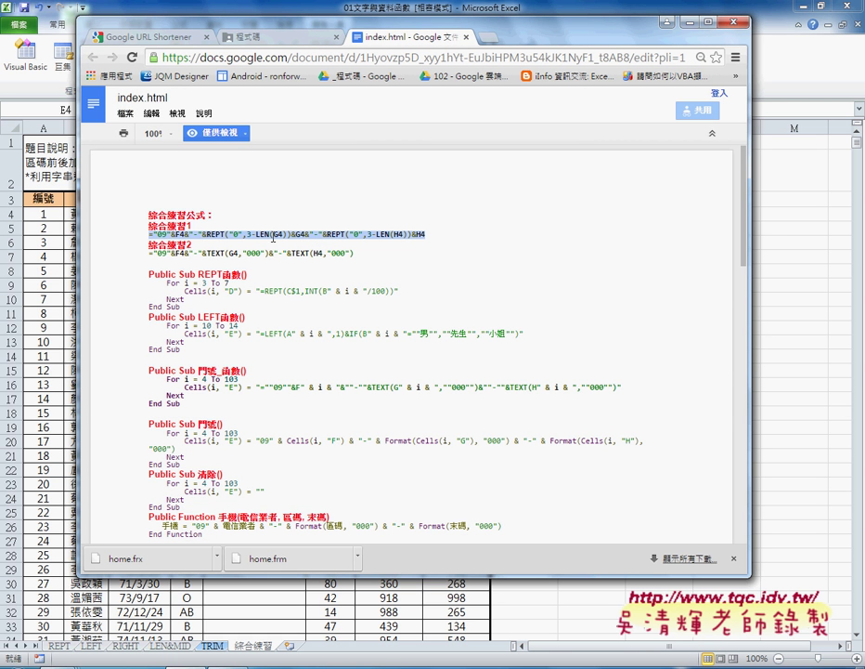
left_click_drag(358, 254, 150, 255)
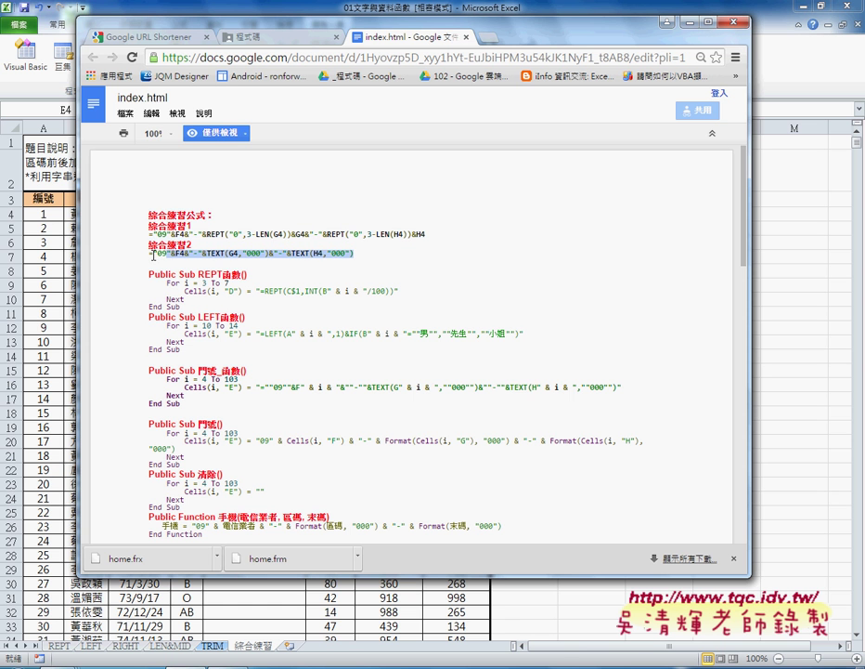
right_click(206, 253)
left_click(228, 266)
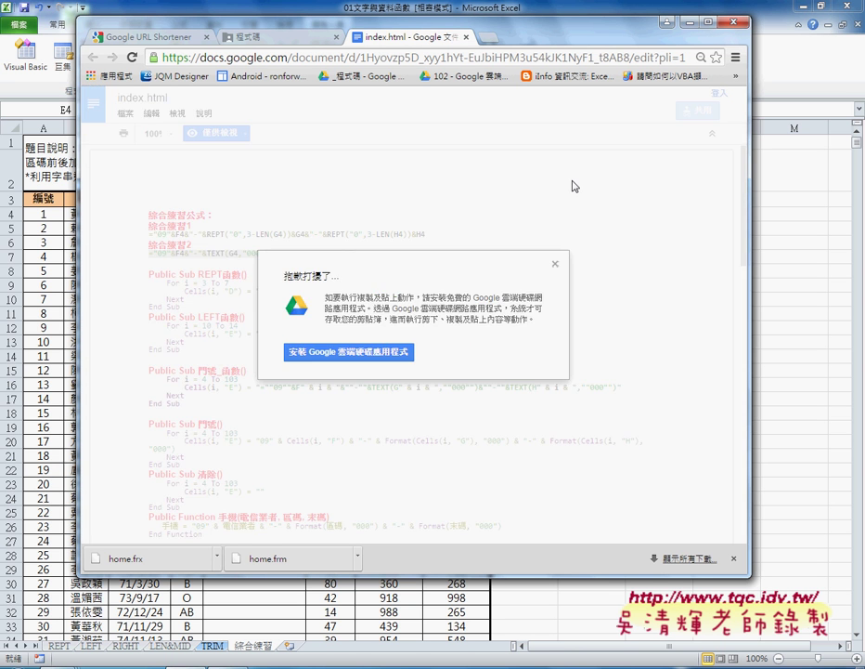
left_click(555, 264)
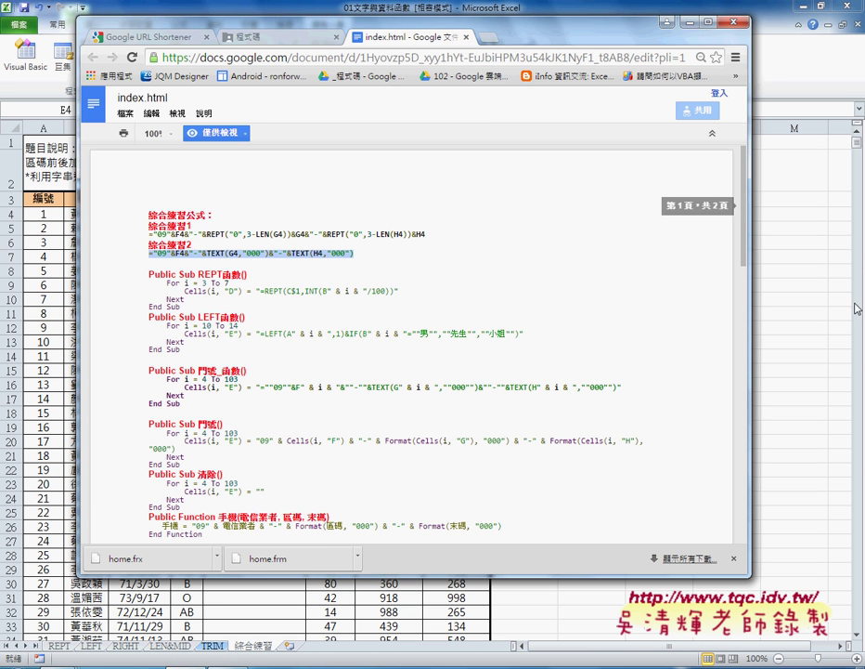
key("alt+Tab")
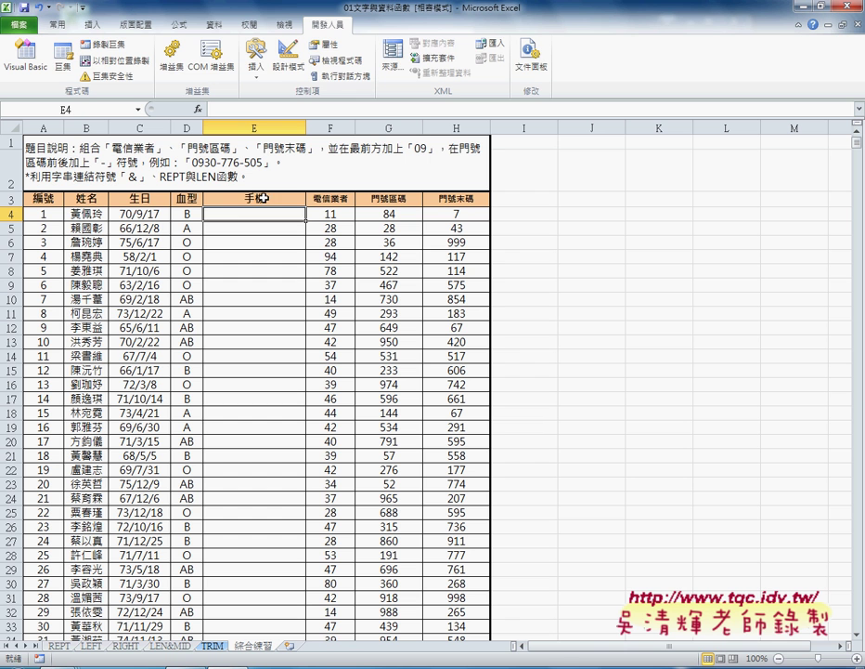
Step: Paste the 綜合練習2 formula into E4 and fill it down the 手機 column
left_click(252, 111)
type("=\"09\"&F4&\"-\"&TEXT(G4,\"000\")&\"-\"&TEXT(H4,\"000\")")
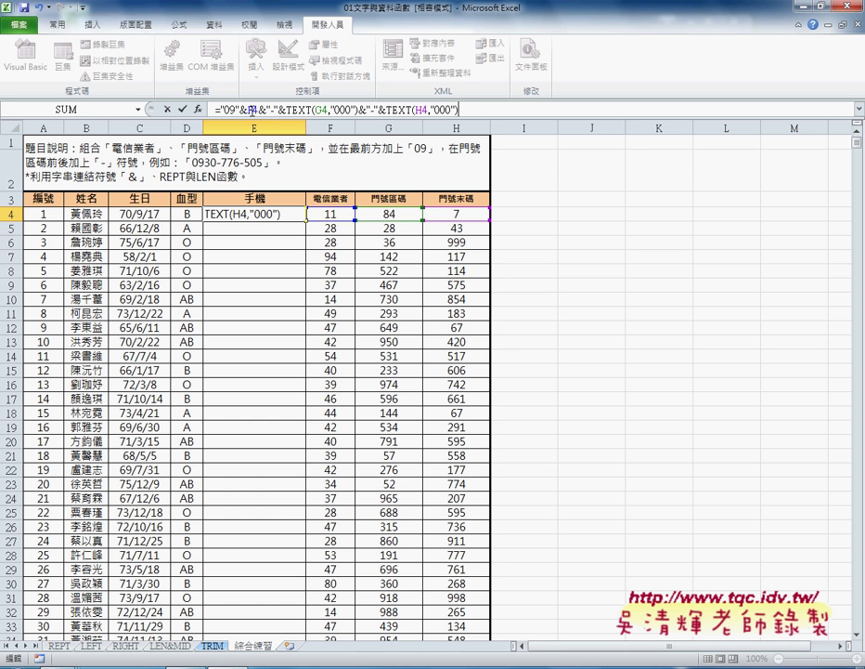
left_click(183, 109)
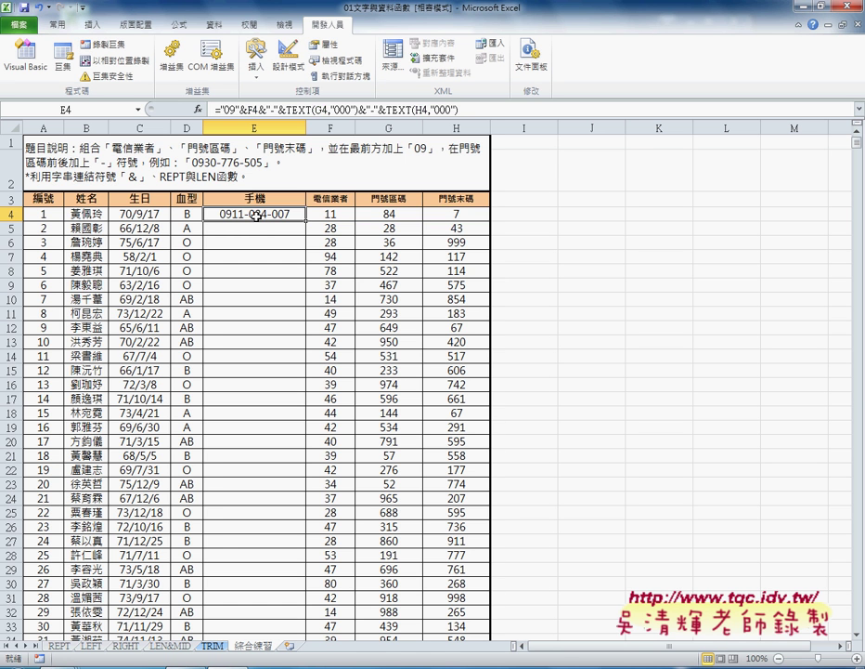
double_click(305, 223)
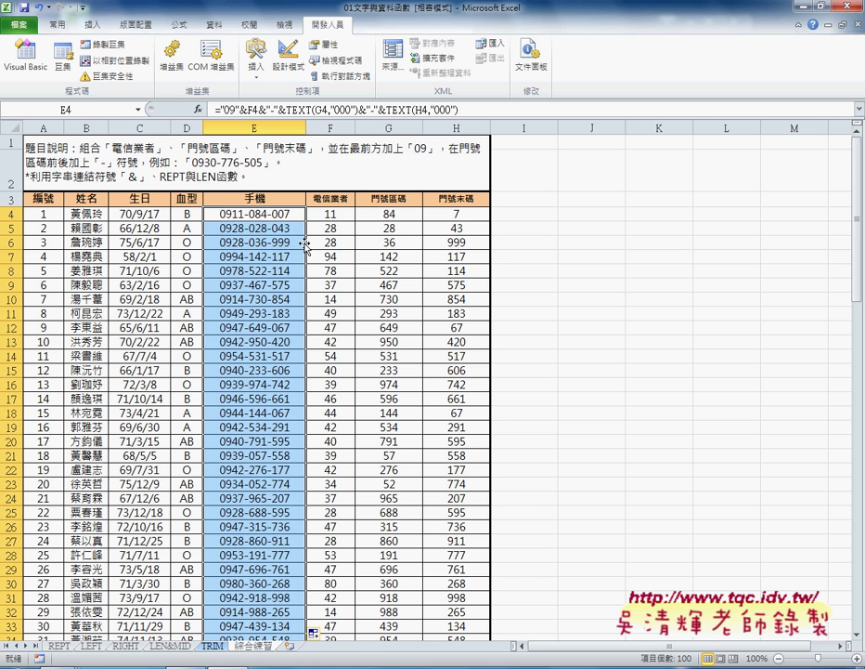
Step: Jump to the last member row to check the filled phone numbers
scroll(110, 289, "down", 1)
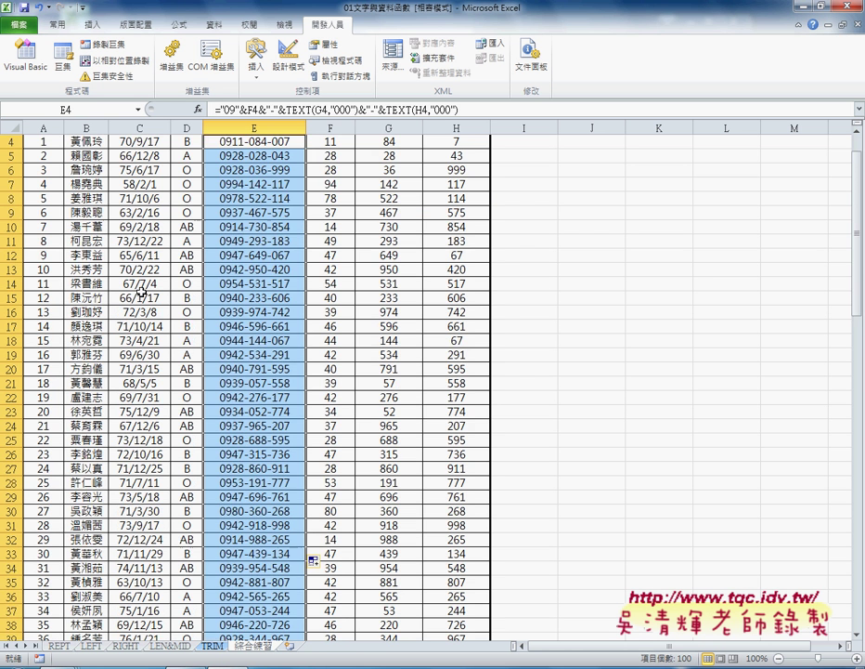
scroll(68, 284, "down", 1)
left_click(68, 283)
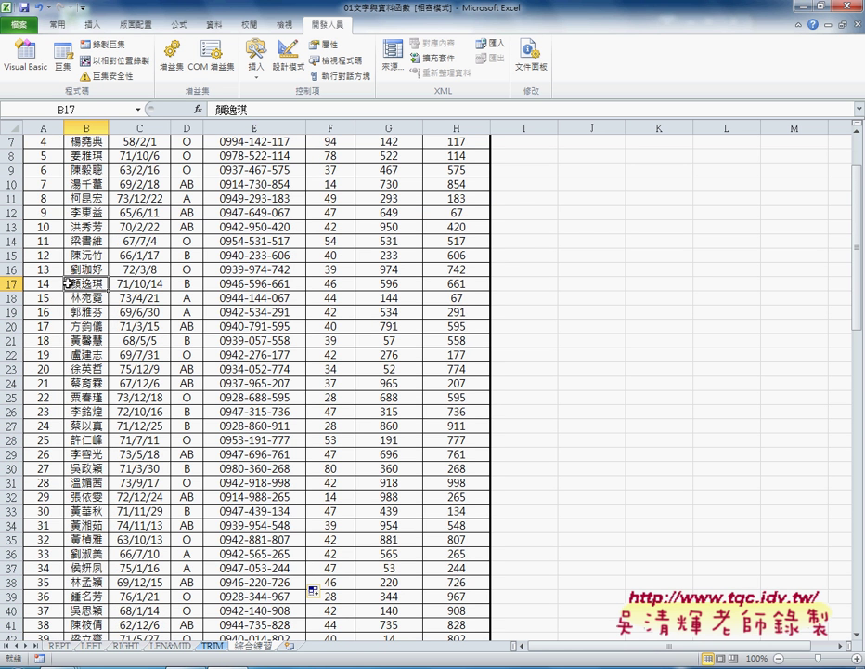
key("ctrl+Down")
scroll(67, 283, "down", 3)
scroll(71, 278, "down", 2)
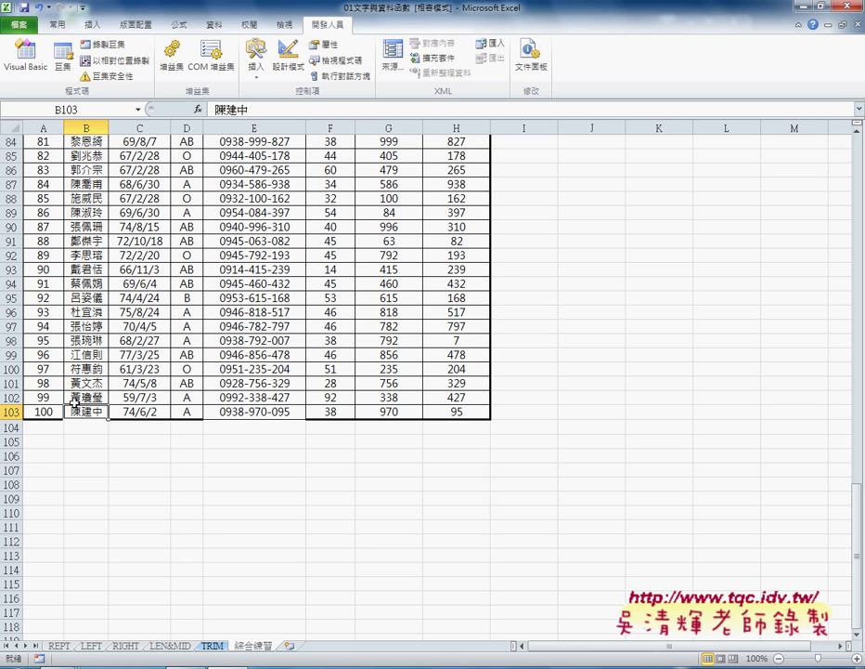
Step: Highlight the last member row A103:H103, then move to empty cell A104
left_click(55, 411)
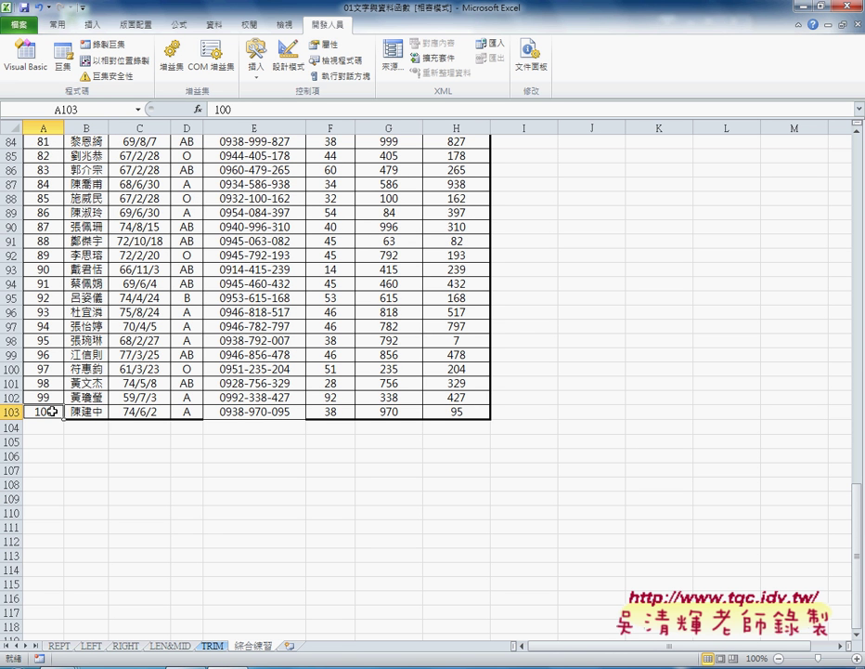
left_click_drag(53, 410, 464, 411)
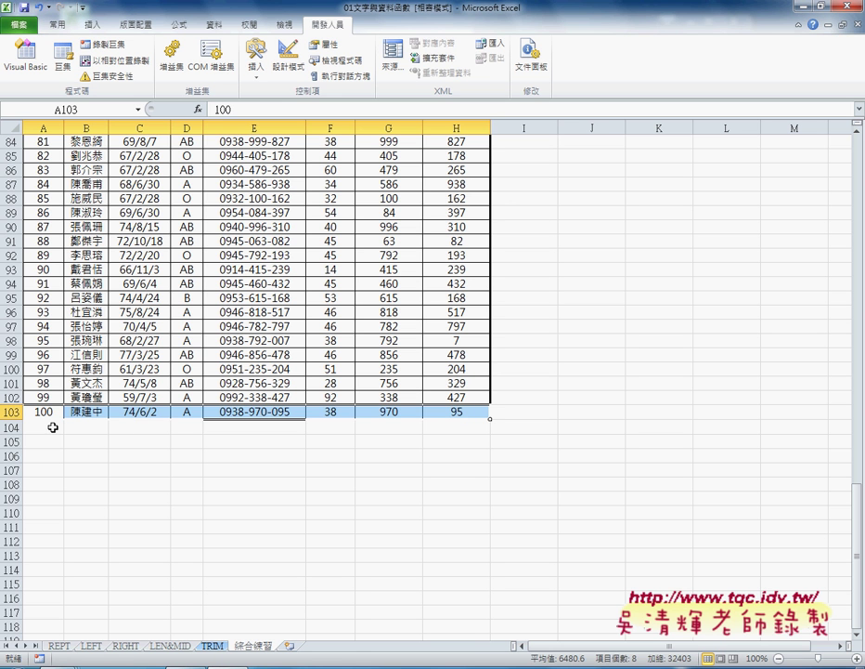
left_click(52, 426)
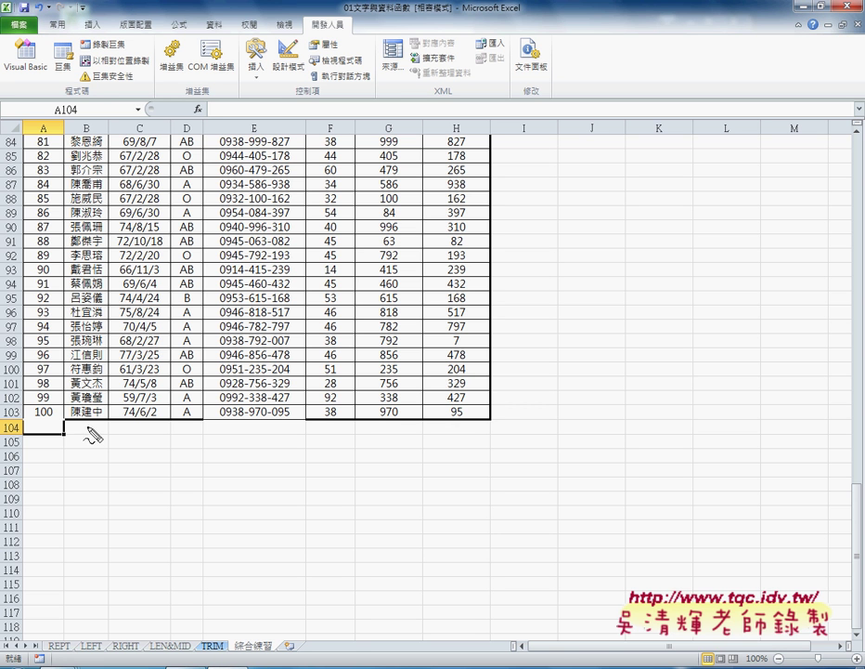
Step: Outline the 手機 column and mark the F, G and H values in red ink
left_click_drag(271, 212, 271, 400)
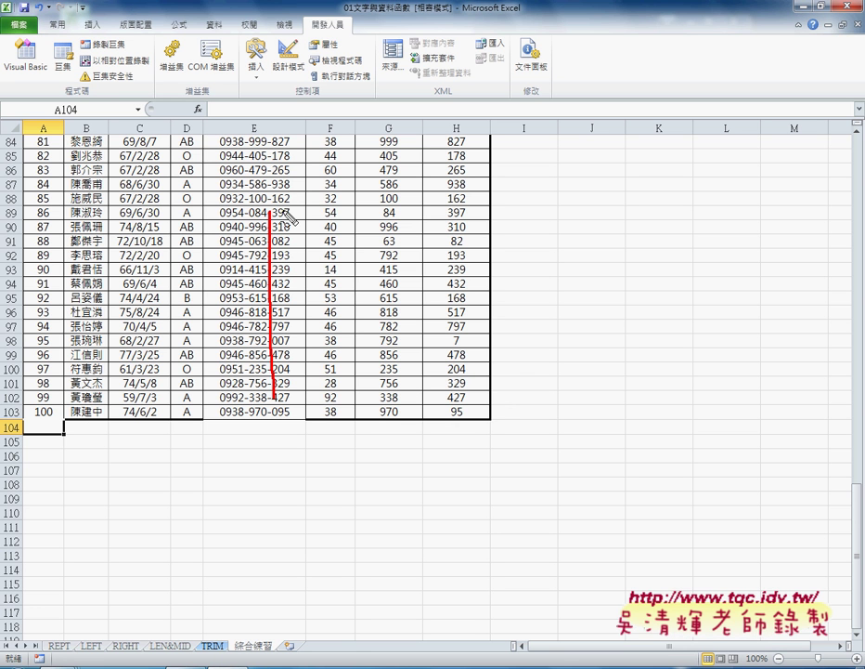
mouse_move(279, 197)
left_mouse_down()
mouse_move(507, 269)
mouse_move(509, 408)
left_mouse_up()
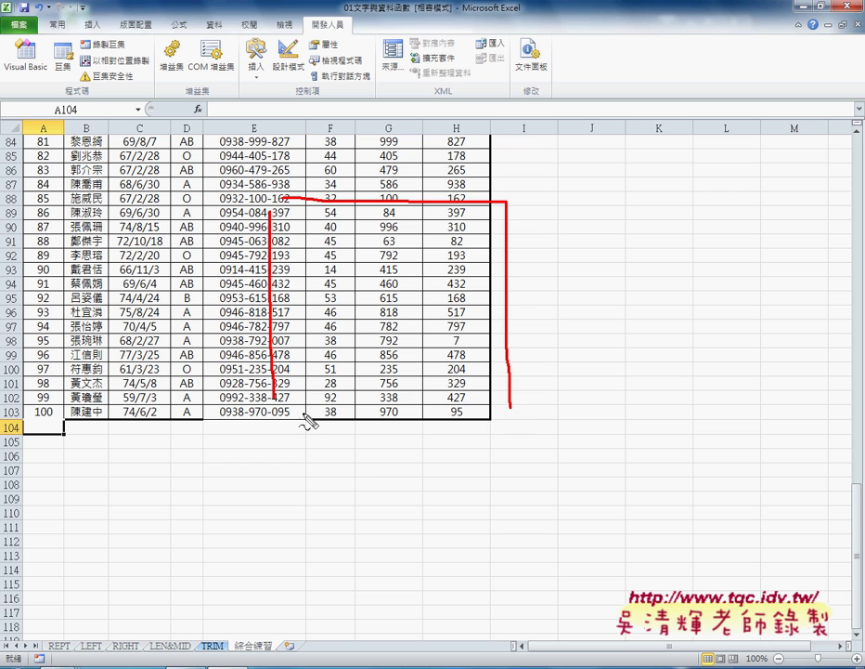
left_click_drag(272, 409, 508, 411)
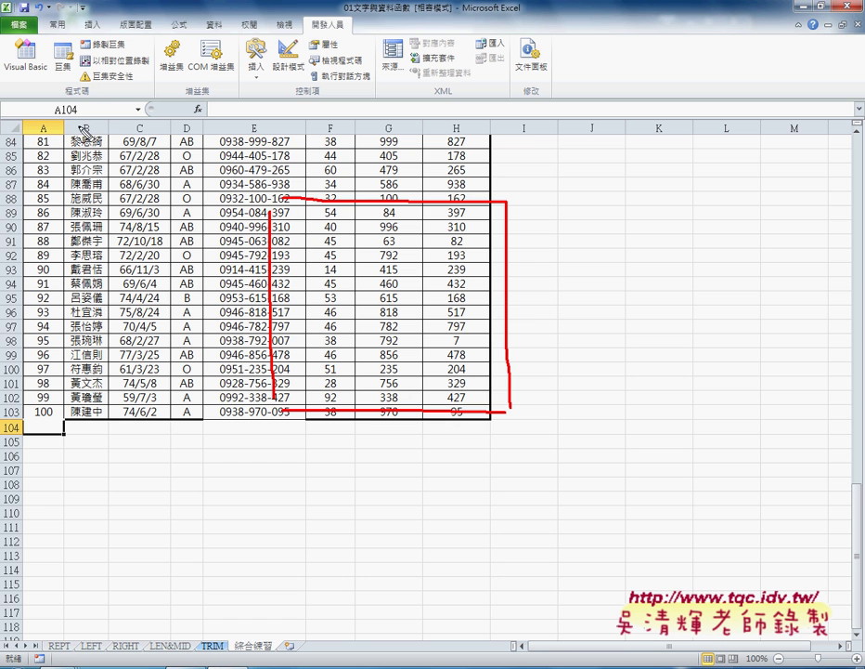
mouse_move(297, 243)
left_mouse_down()
mouse_move(343, 241)
mouse_move(376, 252)
mouse_move(463, 240)
left_mouse_up()
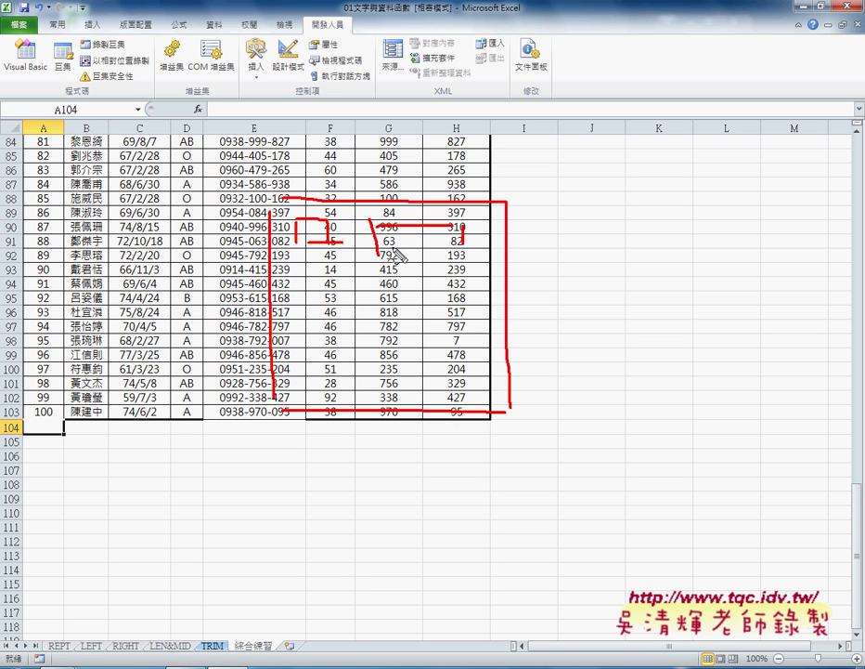
left_click_drag(392, 247, 464, 246)
mouse_move(361, 264)
left_mouse_down()
mouse_move(363, 281)
mouse_move(448, 272)
mouse_move(362, 283)
mouse_move(362, 319)
mouse_move(398, 297)
mouse_move(364, 321)
left_mouse_up()
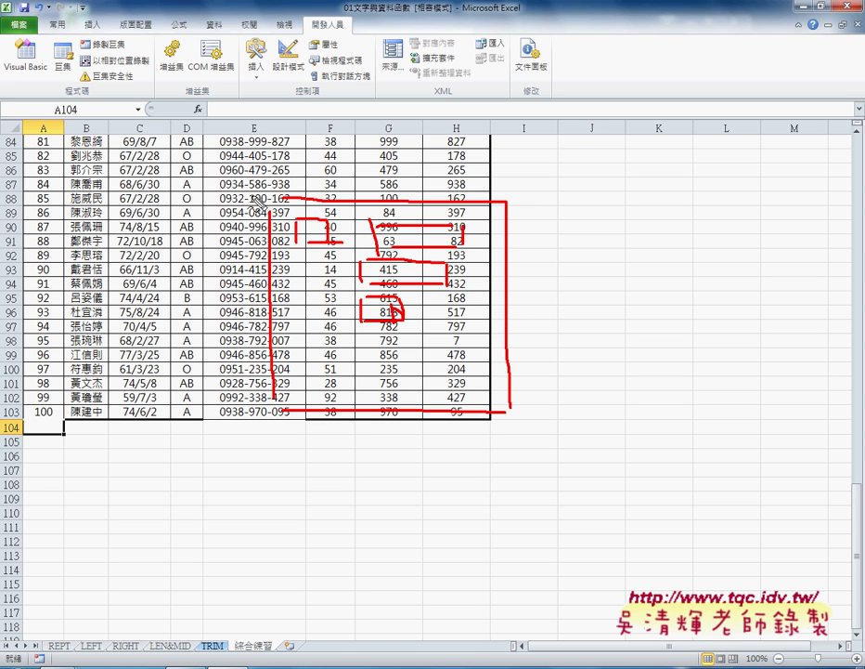
Step: Circle 38, 999 and 827 in row 84, bracket 792 in G98, and arrow down to the bottom
mouse_move(335, 135)
left_mouse_down()
mouse_move(325, 146)
mouse_move(335, 149)
left_mouse_up()
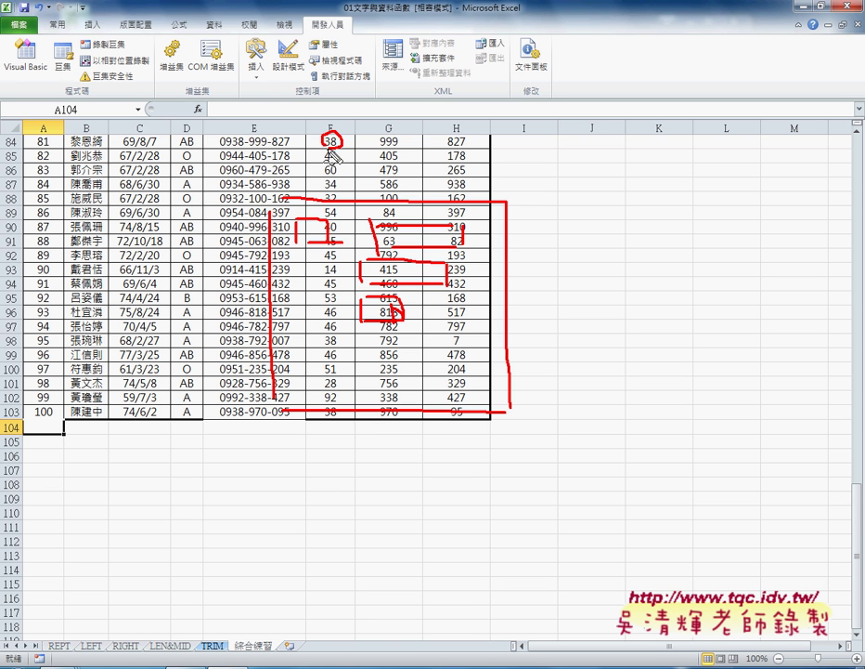
mouse_move(390, 133)
left_mouse_down()
mouse_move(397, 139)
mouse_move(381, 136)
left_mouse_up()
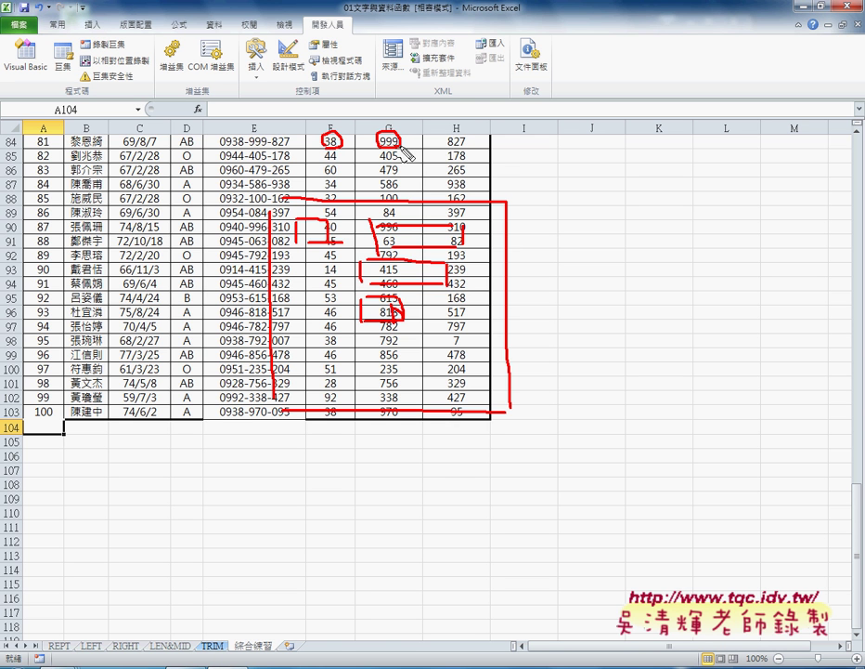
mouse_move(469, 136)
left_mouse_down()
mouse_move(445, 141)
mouse_move(470, 140)
left_mouse_up()
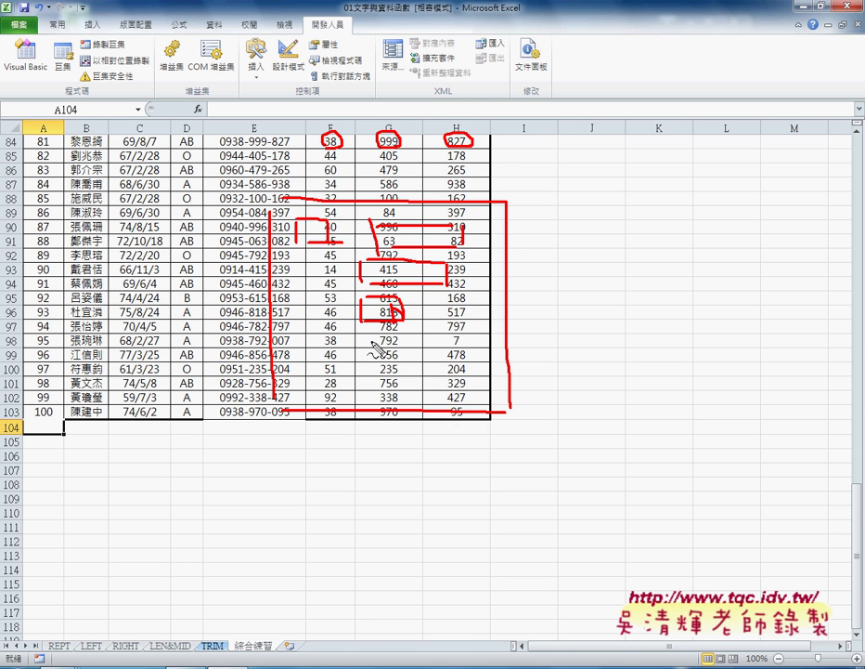
left_click_drag(376, 332, 372, 349)
mouse_move(489, 219)
left_mouse_down()
mouse_move(490, 243)
mouse_move(534, 223)
mouse_move(532, 240)
left_mouse_up()
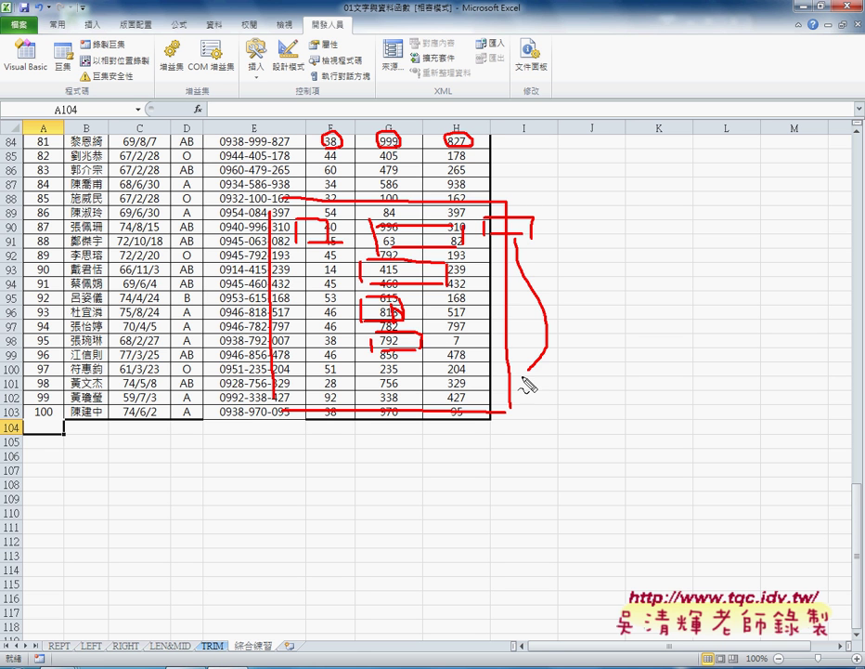
mouse_move(518, 244)
left_mouse_down()
mouse_move(466, 418)
mouse_move(490, 414)
left_mouse_up()
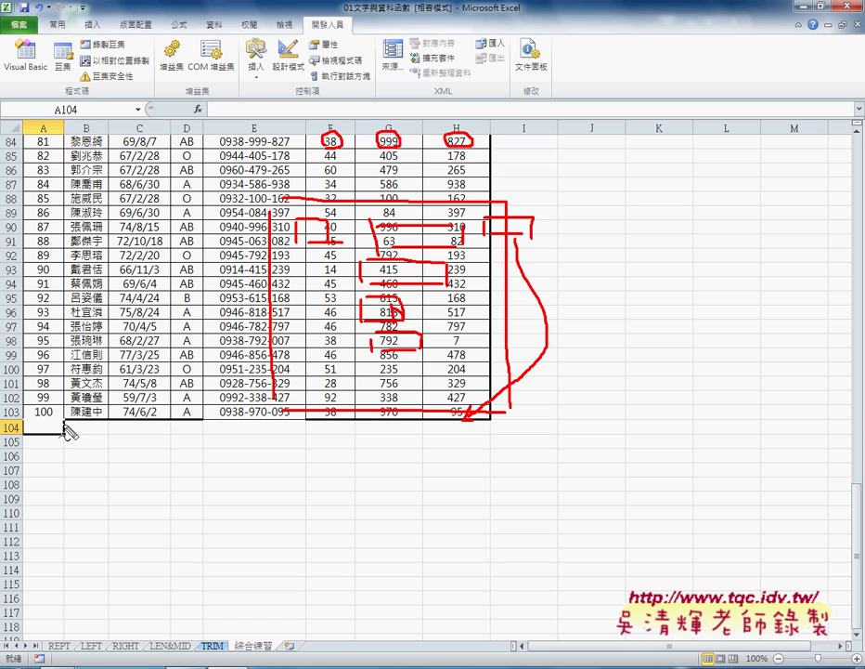
Step: Underline rows 103–104, box the 100 in A103, and bracket the last record's F–H values
mouse_move(63, 434)
left_mouse_down()
mouse_move(433, 423)
mouse_move(481, 434)
left_mouse_up()
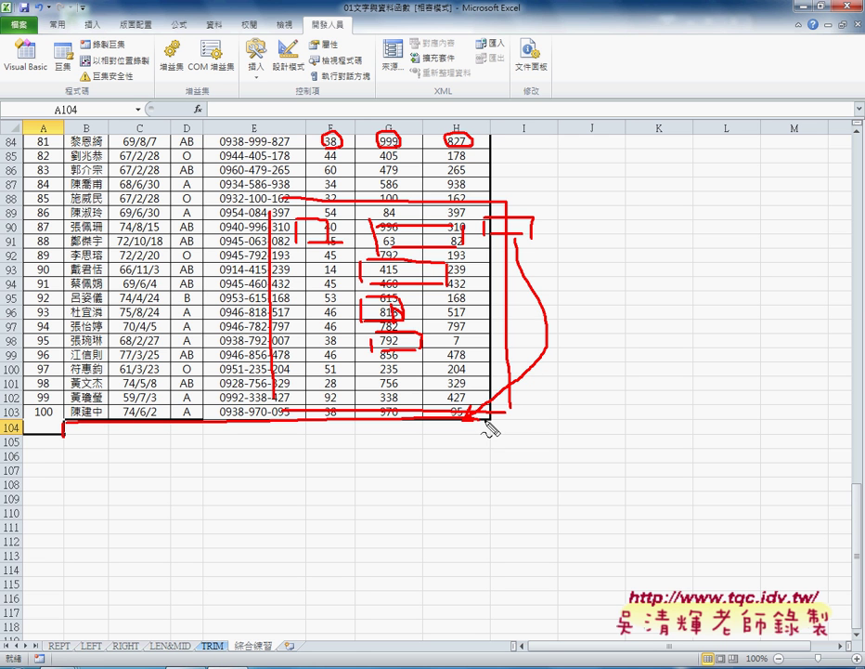
left_click_drag(77, 441, 295, 441)
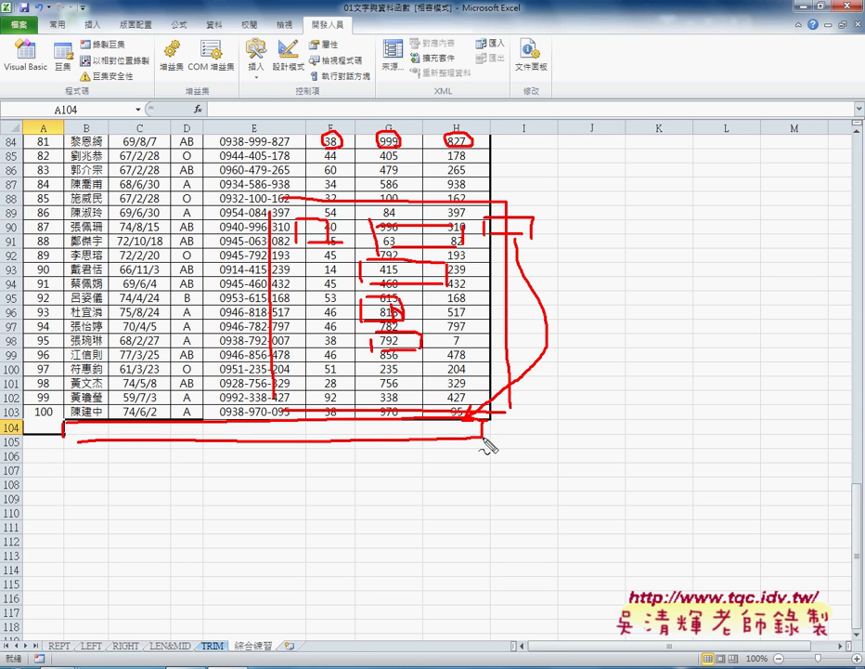
mouse_move(481, 435)
left_mouse_down()
mouse_move(28, 433)
mouse_move(43, 422)
left_mouse_up()
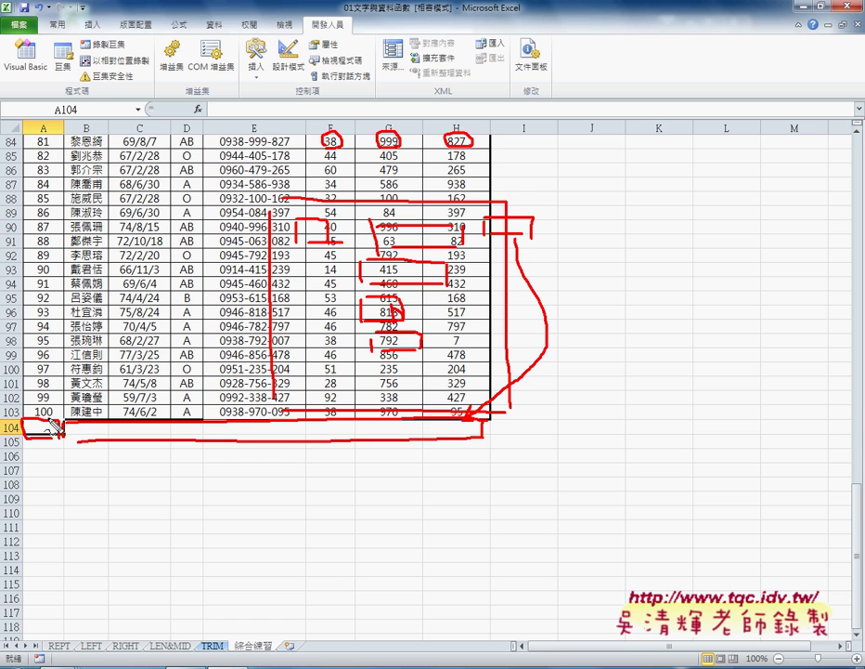
left_click_drag(33, 405, 54, 427)
left_click_drag(22, 407, 17, 429)
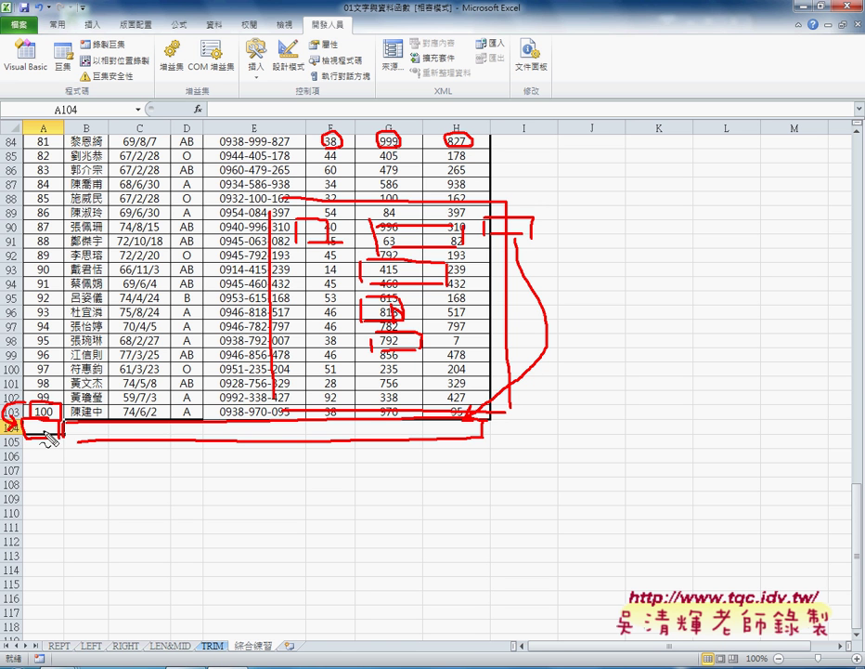
mouse_move(216, 425)
left_mouse_down()
mouse_move(216, 438)
mouse_move(290, 435)
left_mouse_up()
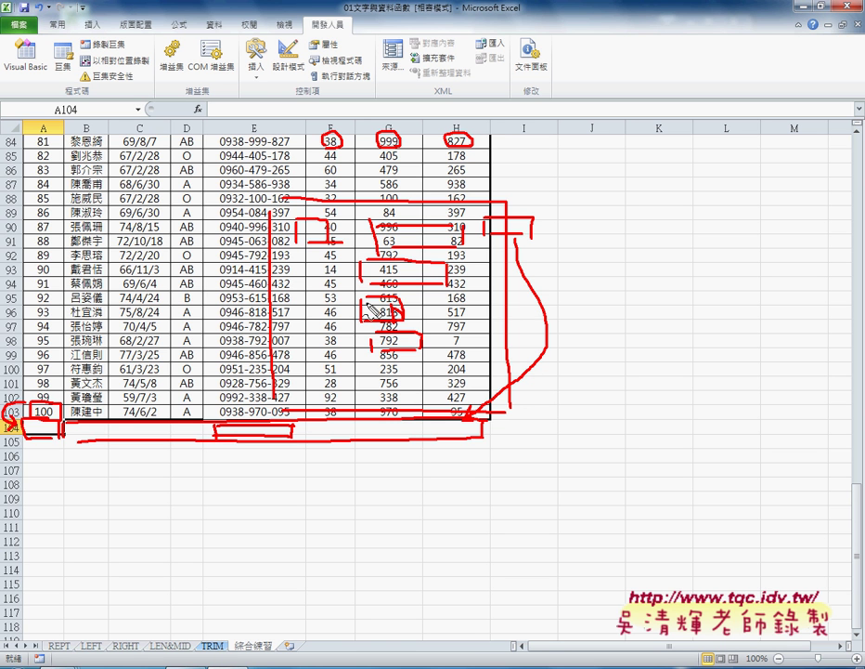
left_click_drag(331, 395, 342, 408)
left_click_drag(423, 396, 280, 420)
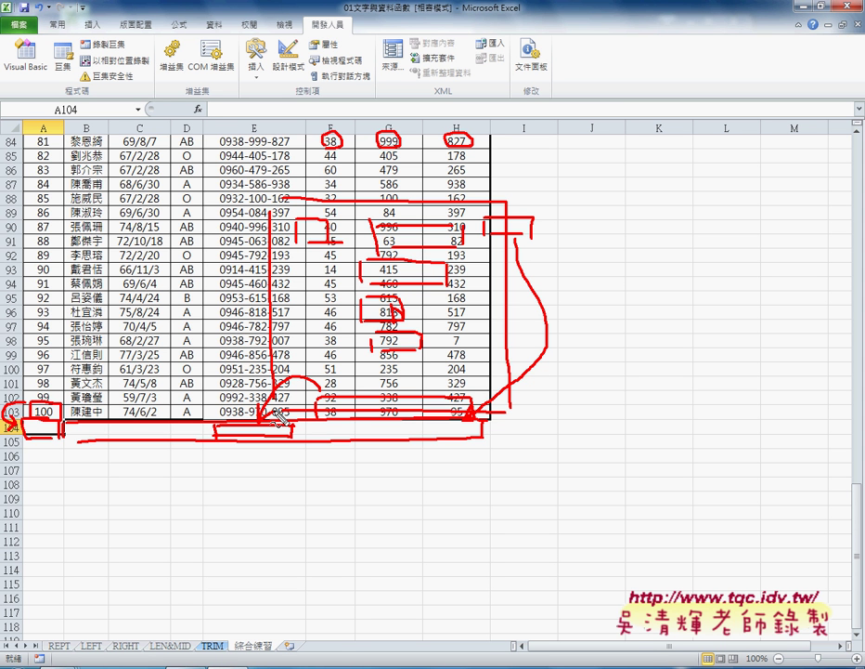
Step: Erase all the red ink and scroll back to the top of the sheet
key("Escape")
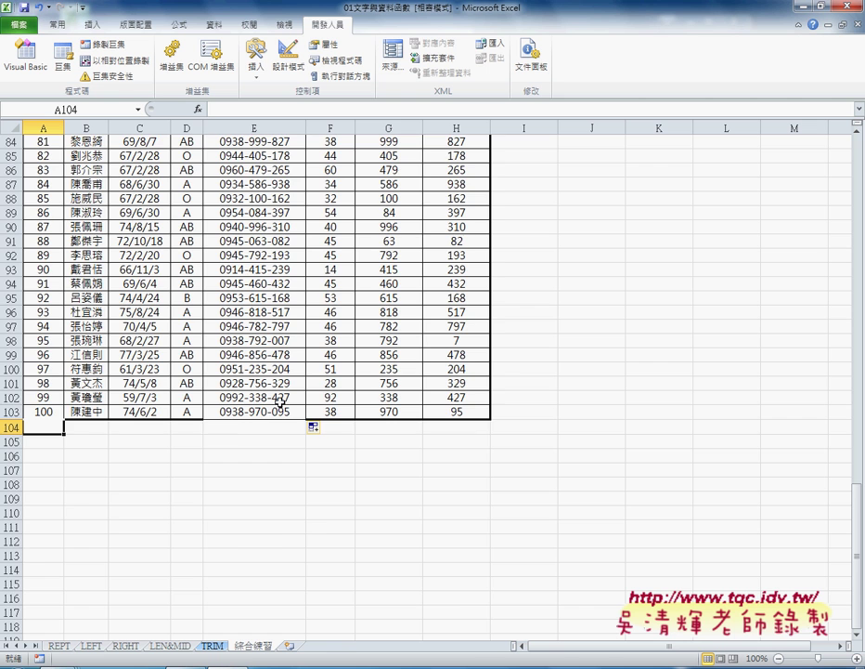
scroll(274, 410, "up", 3)
scroll(277, 404, "up", 9)
scroll(278, 402, "up", 12)
scroll(278, 402, "up", 4)
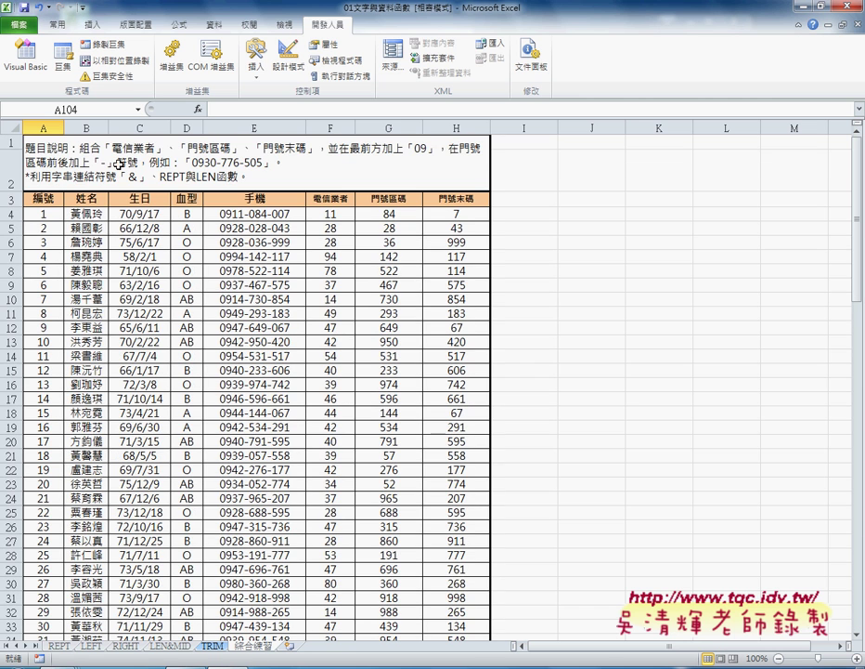
Step: Test-run the 會員系統 UserForm from the VBA editor, close it, and return to row 104
left_click(32, 69)
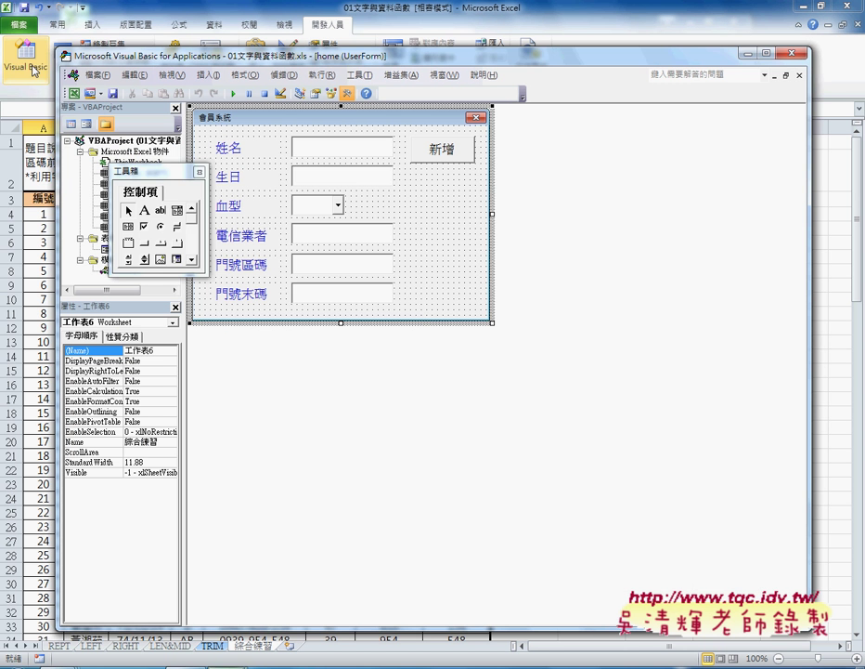
left_click_drag(156, 190, 562, 137)
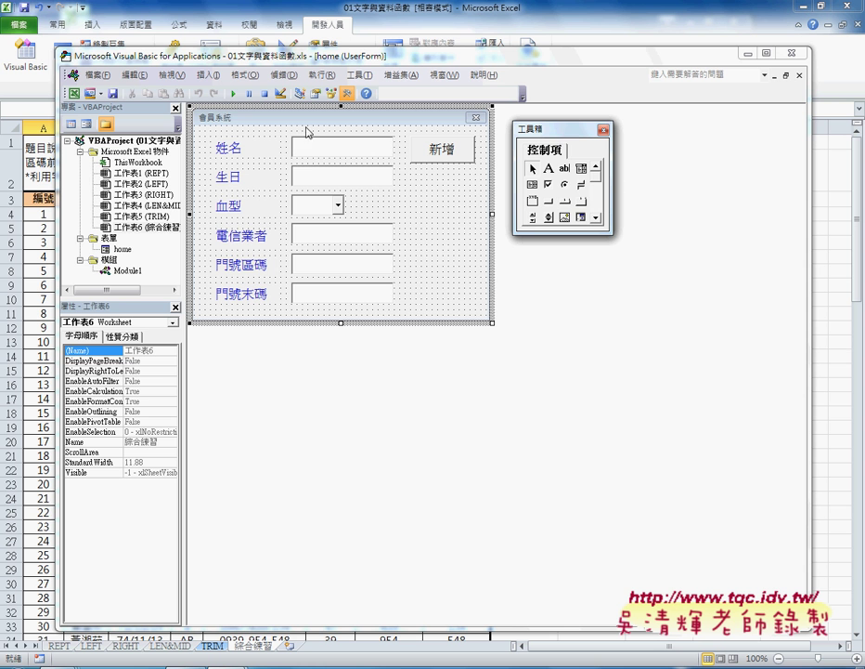
left_click(234, 96)
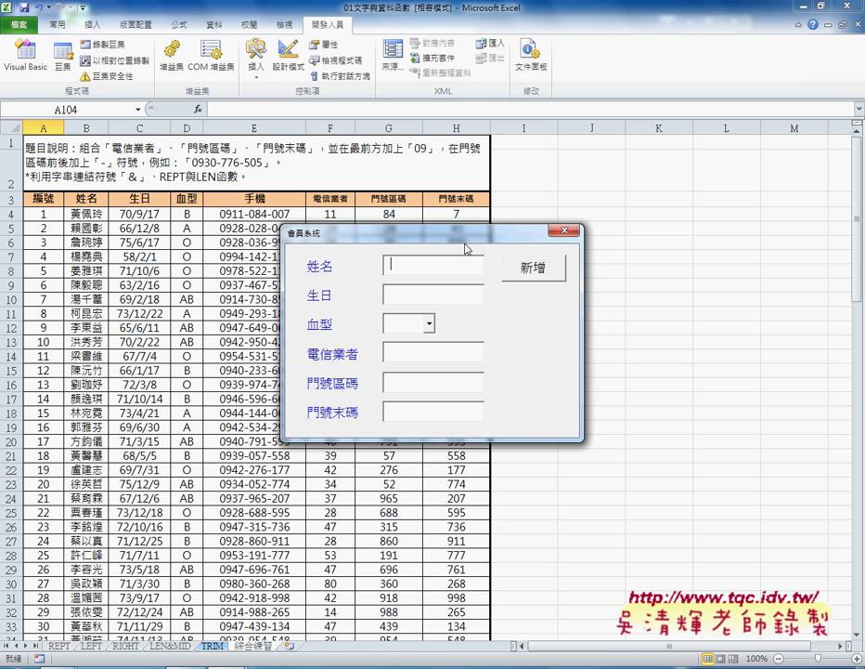
left_click(564, 230)
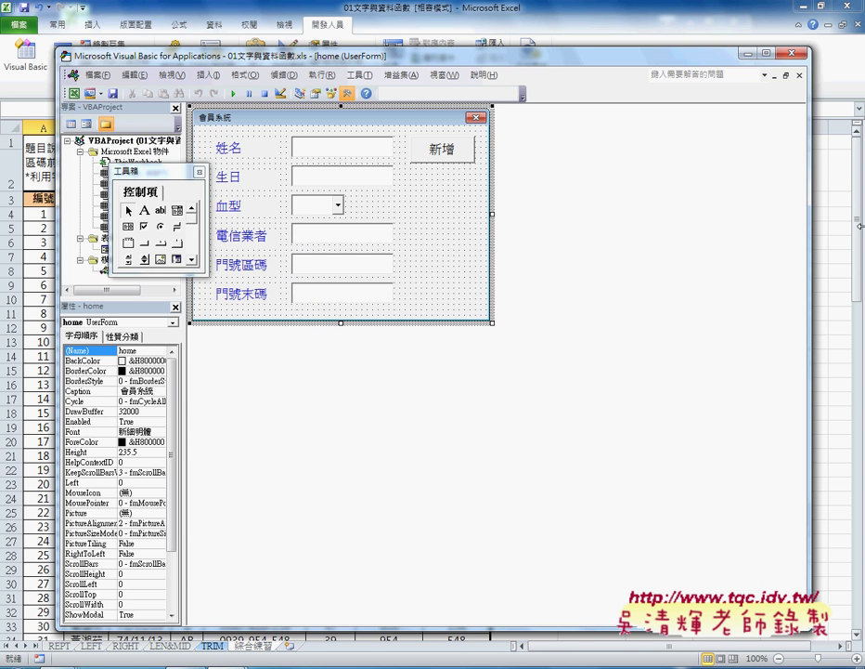
left_click_drag(858, 222, 859, 520)
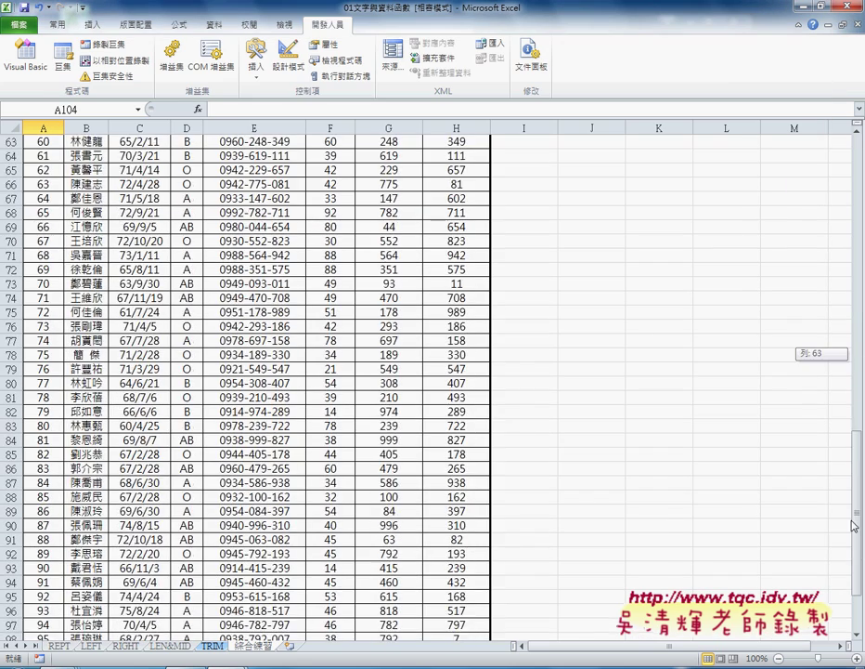
scroll(691, 458, "down", 2)
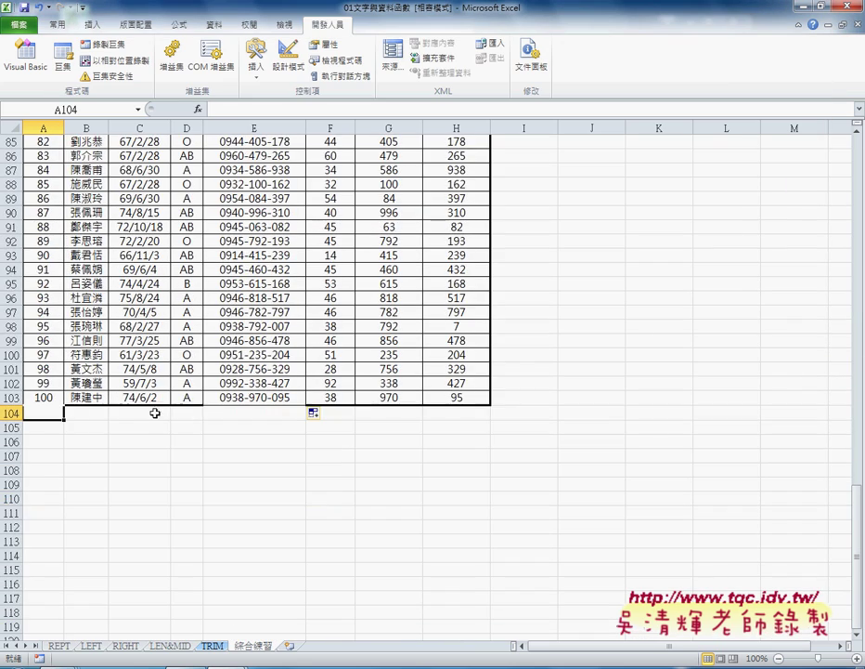
left_click_drag(81, 415, 444, 412)
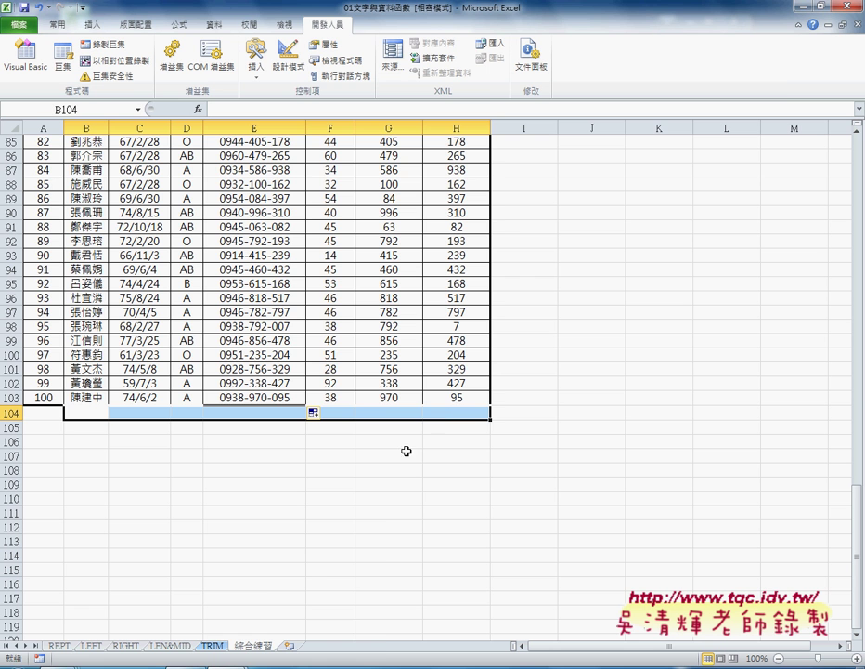
Step: Run the 會員系統 form and enter name XXX, birthday 1988/01/08, blood type A
left_click(282, 643)
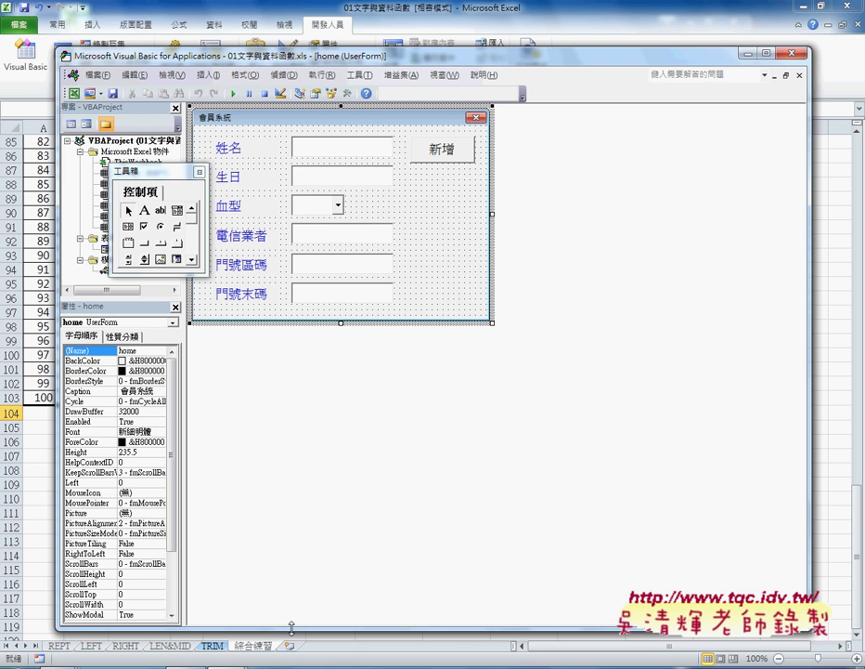
left_click(233, 93)
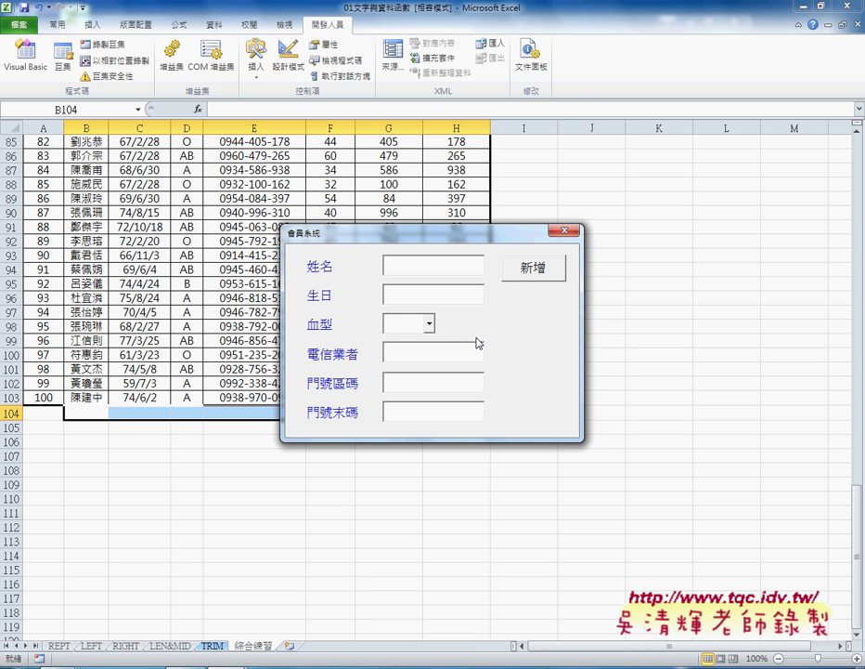
type("X")
type("XX")
left_click(432, 295)
type("1")
type("988/0")
type("1")
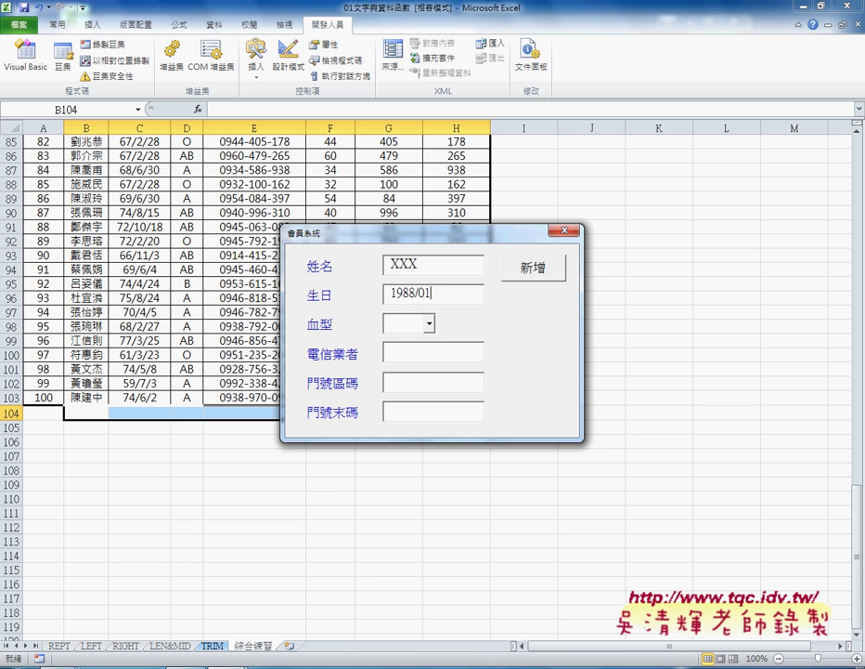
type("/08")
left_click(430, 325)
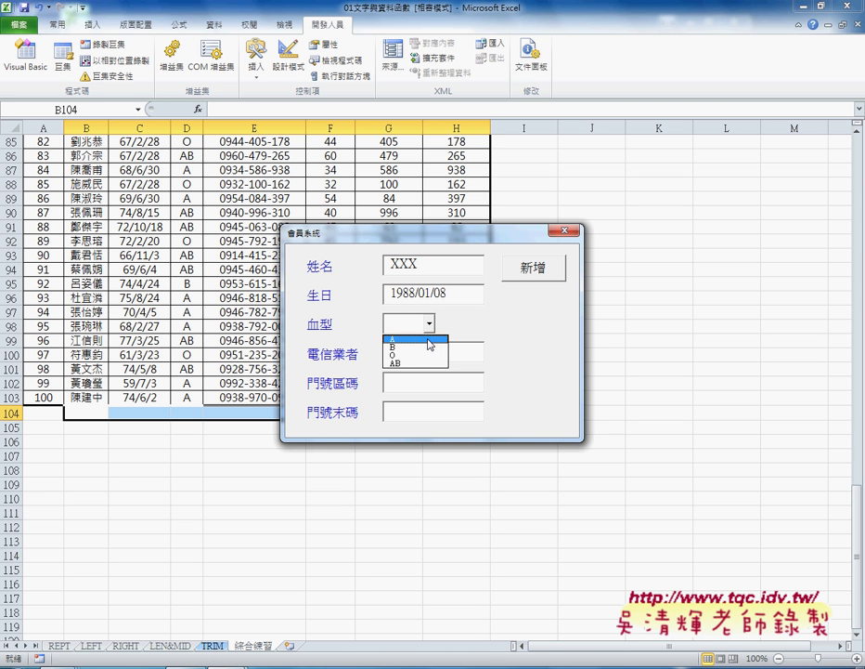
left_click(432, 347)
left_click(428, 325)
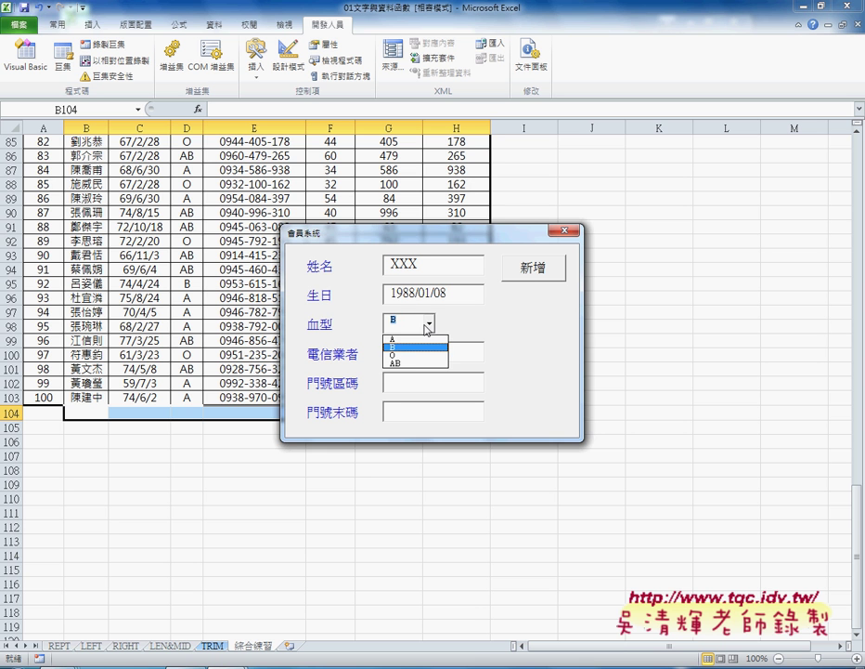
left_click(408, 339)
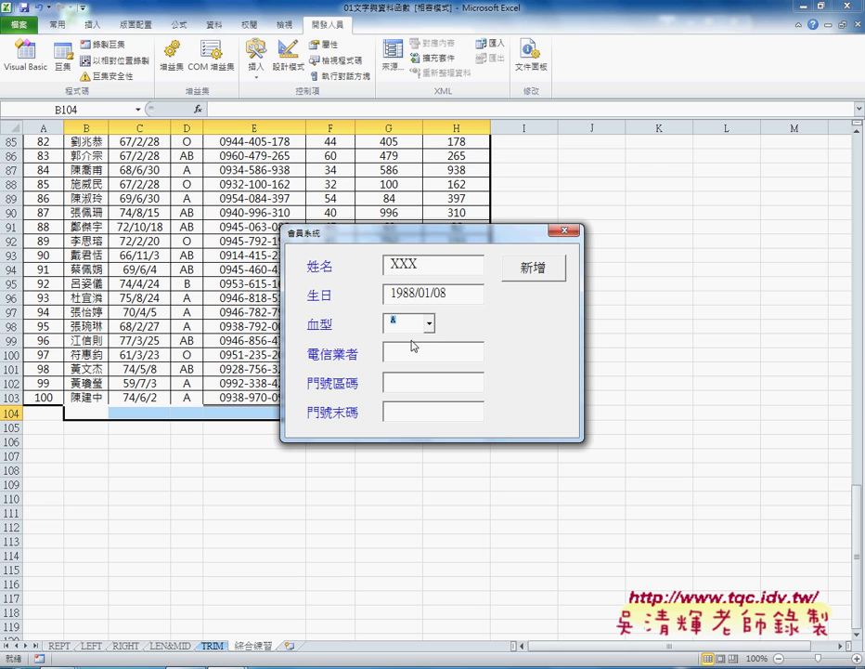
Step: Enter phone parts 55, 65 and 87 in the carrier, area code and last-digits fields
left_click_drag(415, 235, 550, 191)
left_click(559, 302)
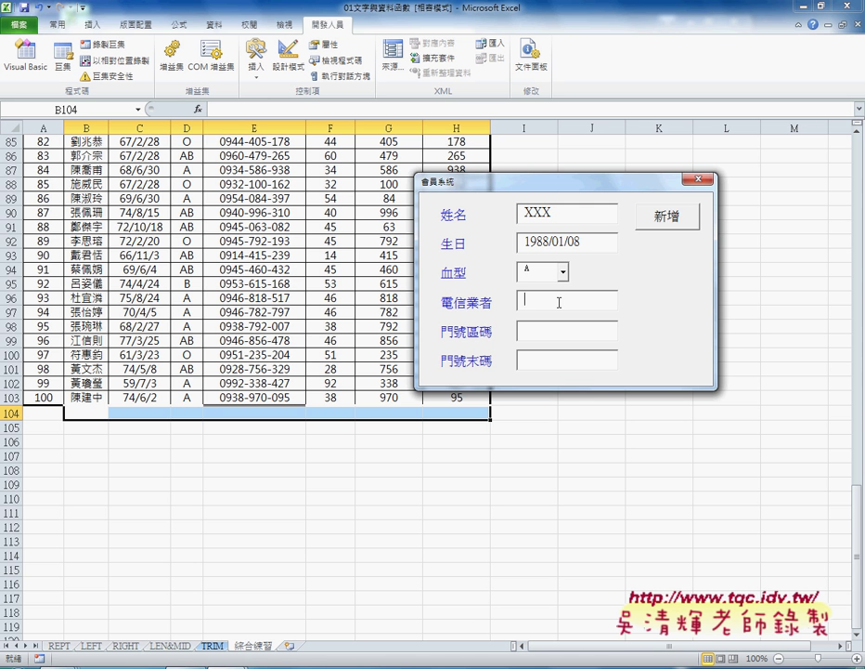
type("55")
key("BackSpace")
key("BackSpace")
type("55")
left_click(520, 330)
type("65")
left_click(523, 359)
type("87")
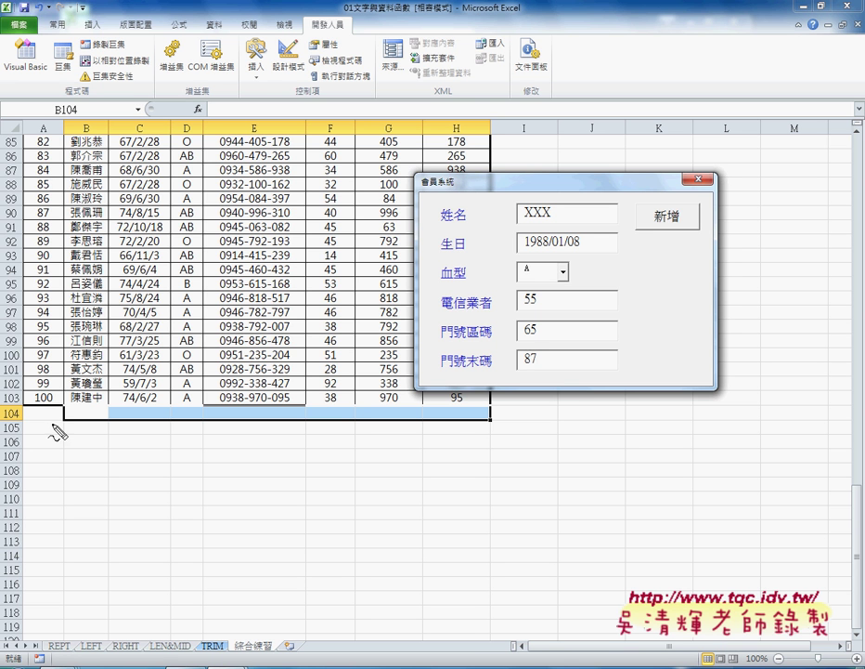
mouse_move(62, 419)
left_mouse_down()
mouse_move(26, 419)
mouse_move(68, 426)
left_mouse_up()
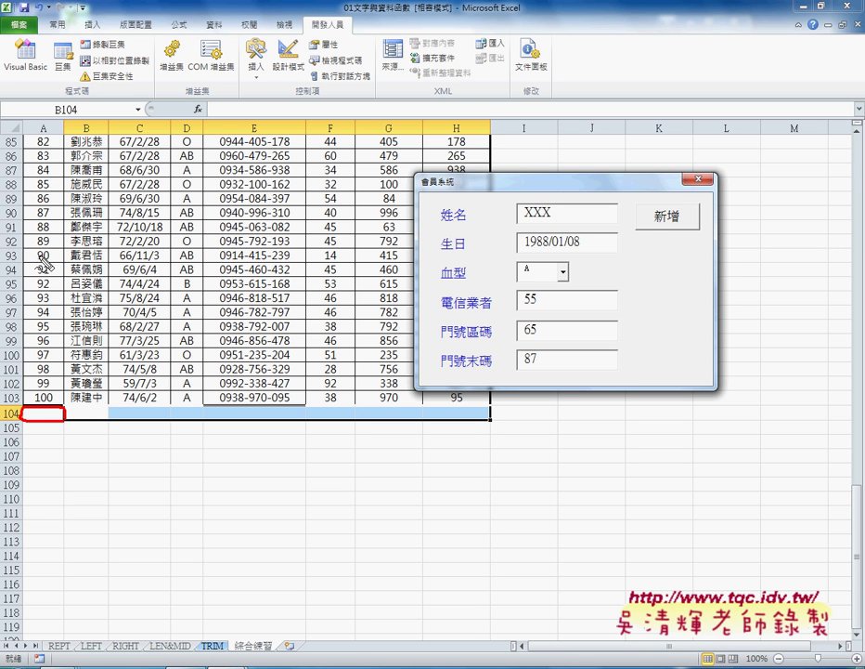
mouse_move(37, 205)
left_mouse_down()
mouse_move(38, 293)
mouse_move(46, 269)
left_mouse_up()
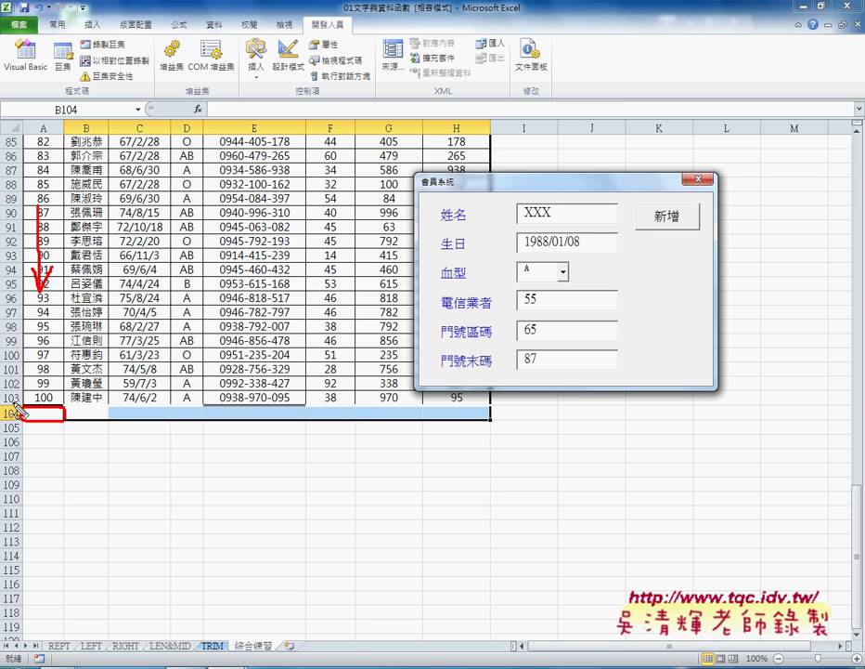
left_click_drag(17, 397, 10, 413)
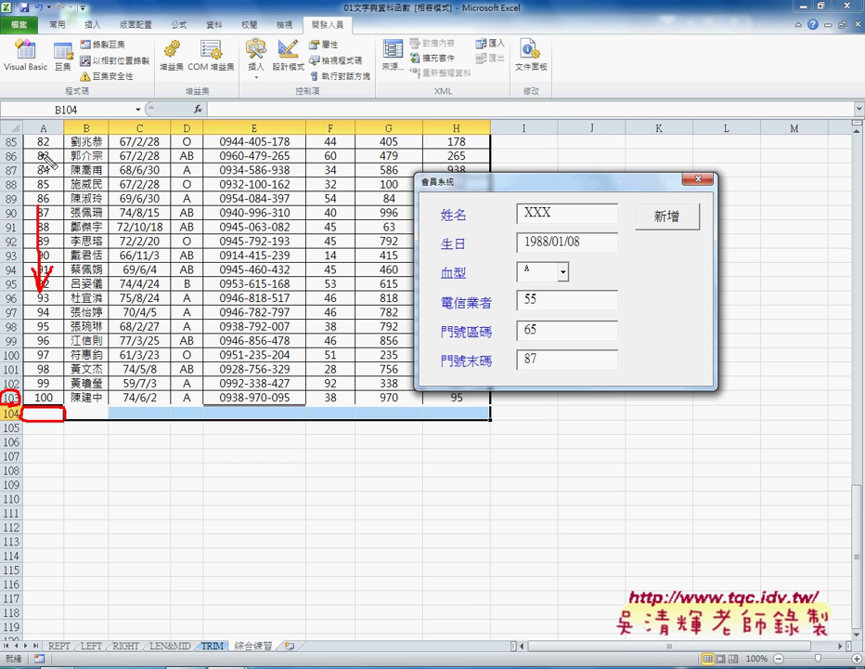
left_click_drag(47, 122, 47, 139)
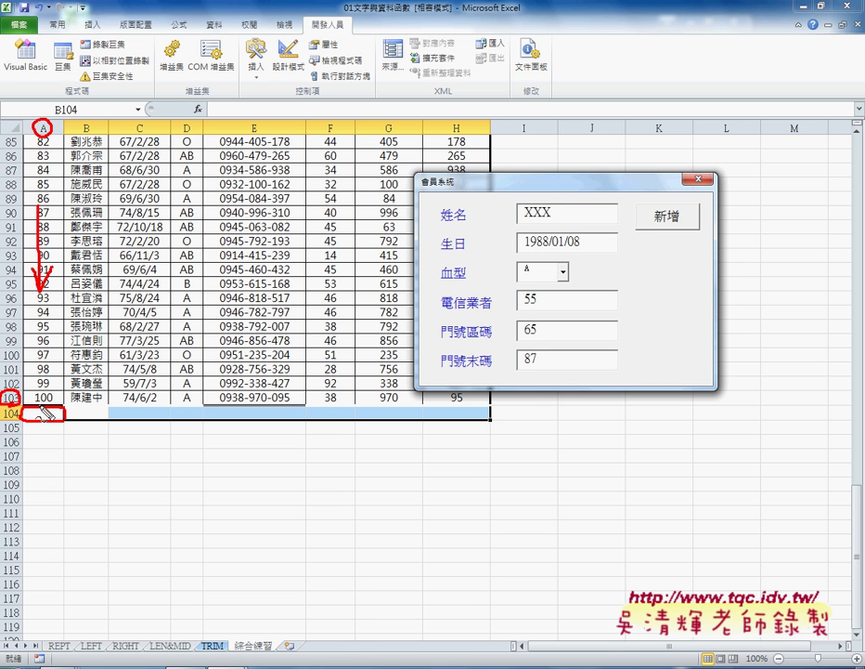
left_click_drag(41, 407, 57, 407)
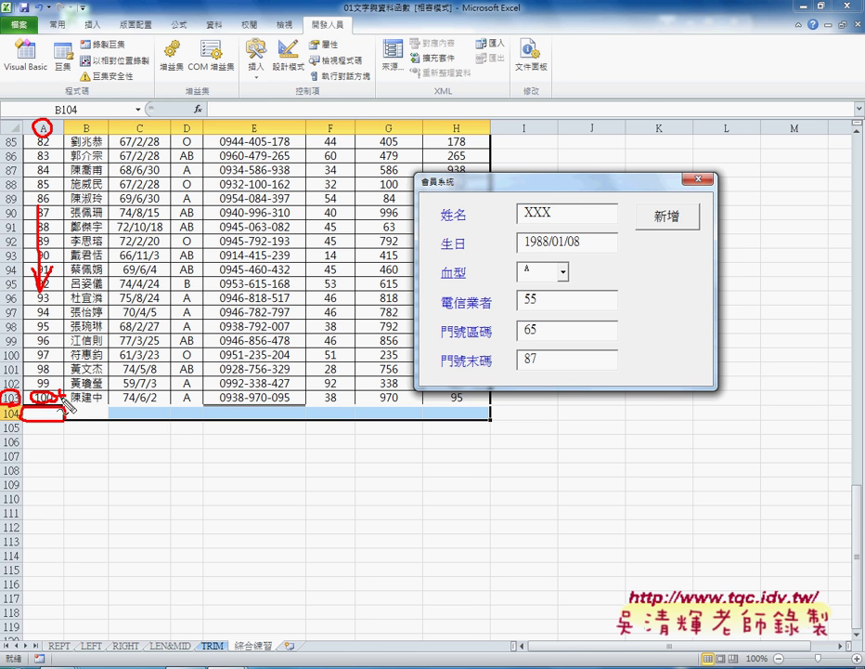
mouse_move(57, 409)
left_mouse_down()
mouse_move(74, 409)
mouse_move(9, 410)
left_mouse_up()
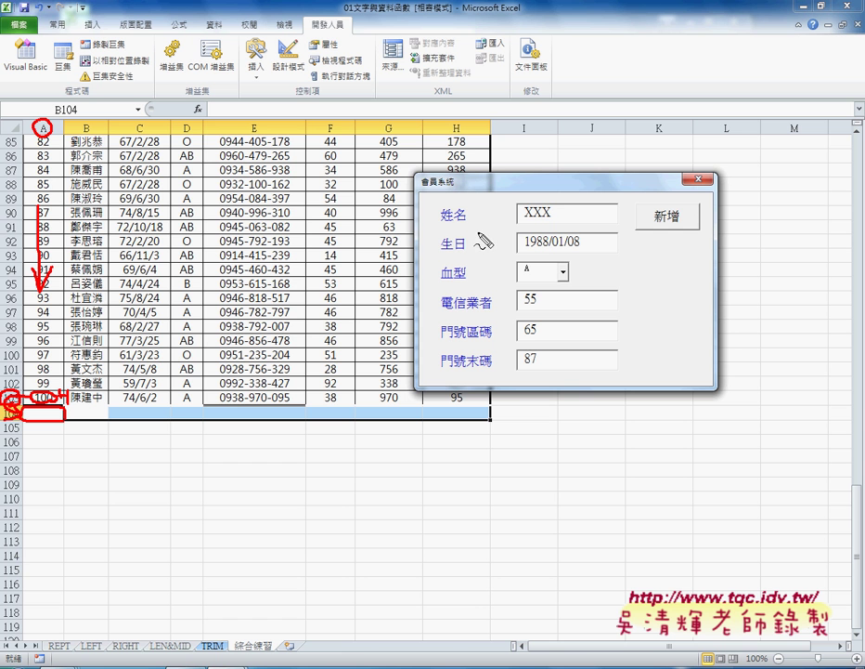
mouse_move(557, 204)
left_mouse_down()
mouse_move(366, 198)
mouse_move(70, 383)
left_mouse_up()
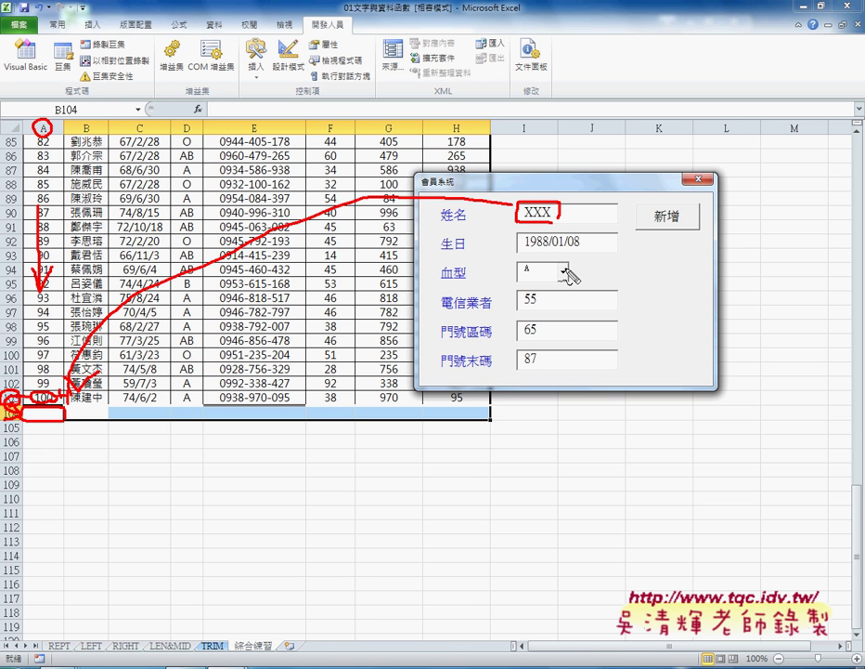
mouse_move(585, 237)
left_mouse_down()
mouse_move(520, 244)
mouse_move(299, 313)
mouse_move(159, 406)
left_mouse_up()
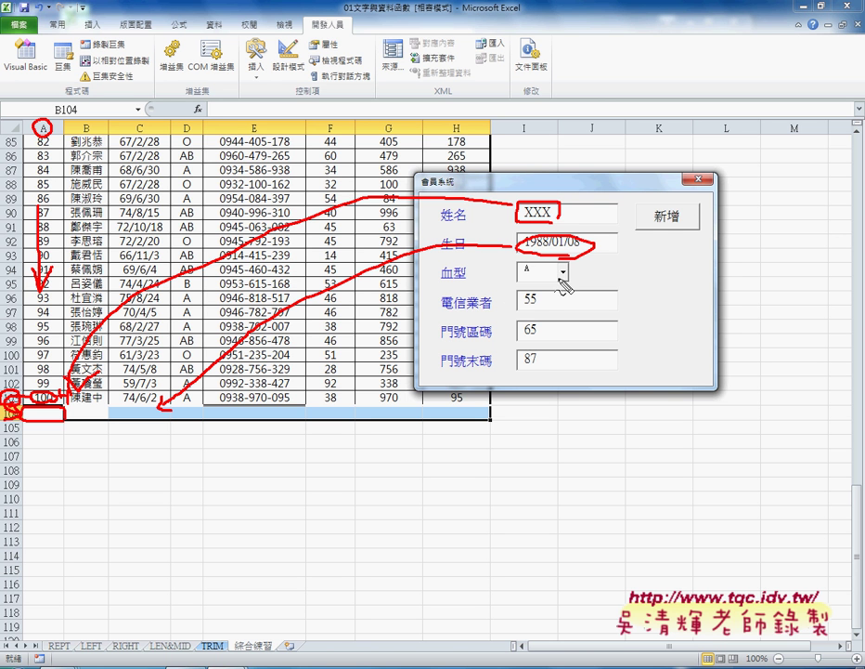
left_click_drag(551, 267, 228, 397)
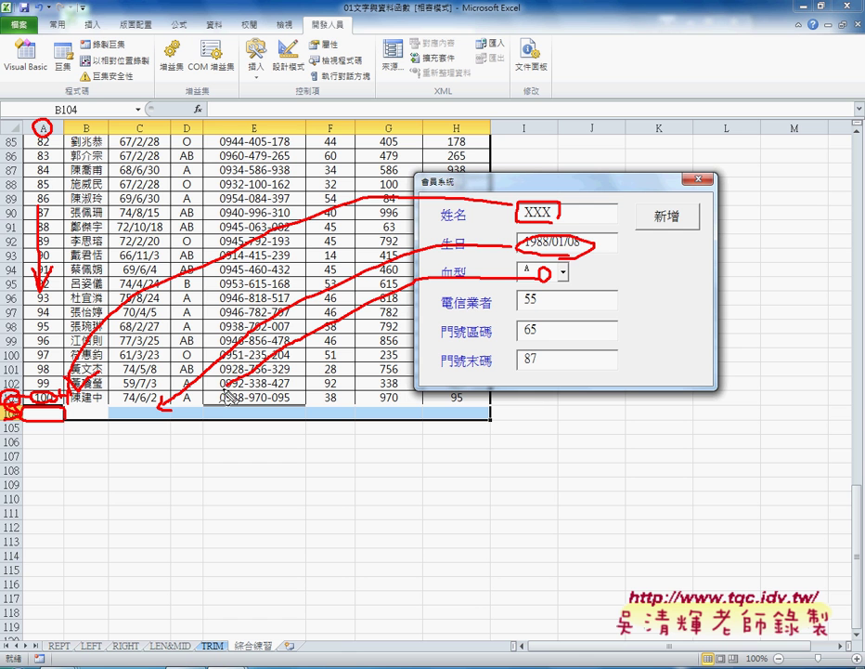
left_click_drag(546, 295, 338, 406)
mouse_move(480, 327)
left_mouse_down()
mouse_move(402, 406)
mouse_move(409, 398)
left_mouse_up()
mouse_move(541, 350)
left_mouse_down()
mouse_move(525, 371)
mouse_move(455, 405)
left_mouse_up()
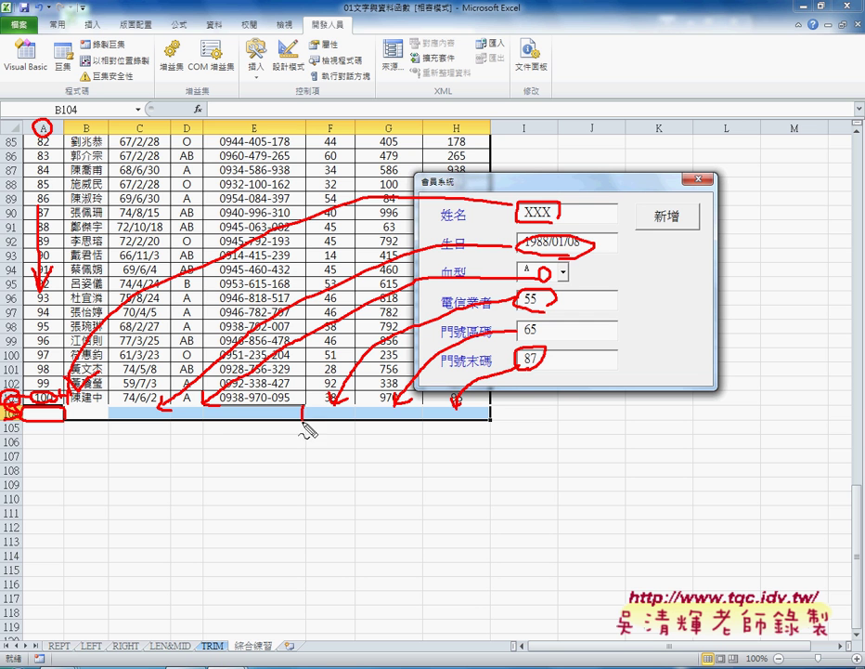
left_click_drag(218, 415, 299, 414)
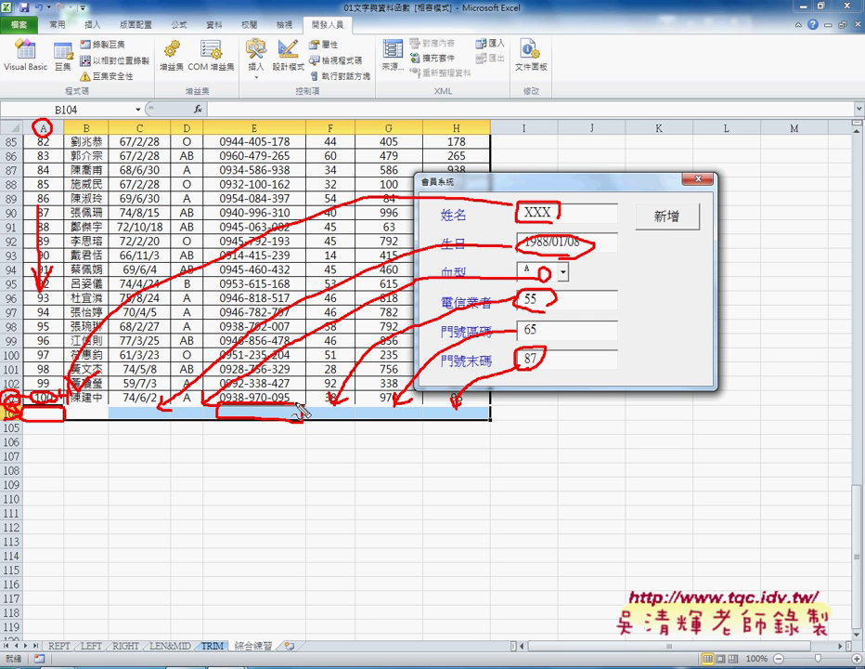
mouse_move(557, 377)
left_mouse_down()
mouse_move(492, 289)
mouse_move(566, 382)
left_mouse_up()
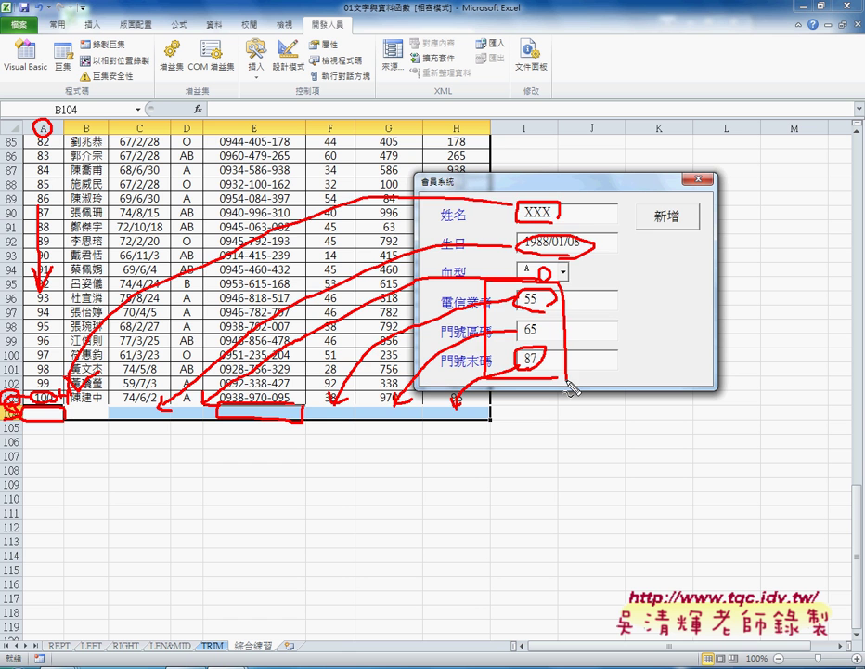
key("Escape")
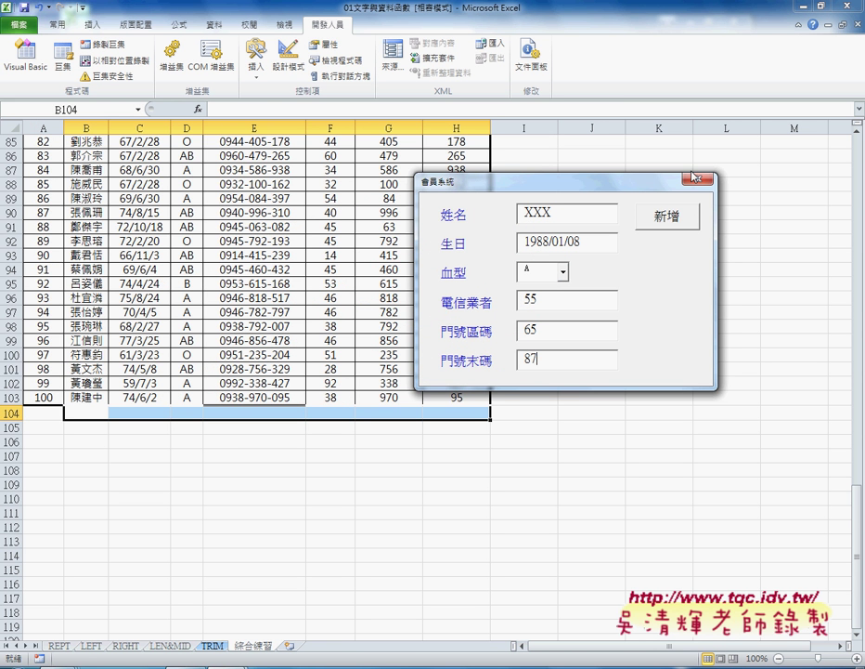
Step: Add member XXX as row 104, then change the form's name to YYY
left_click(672, 219)
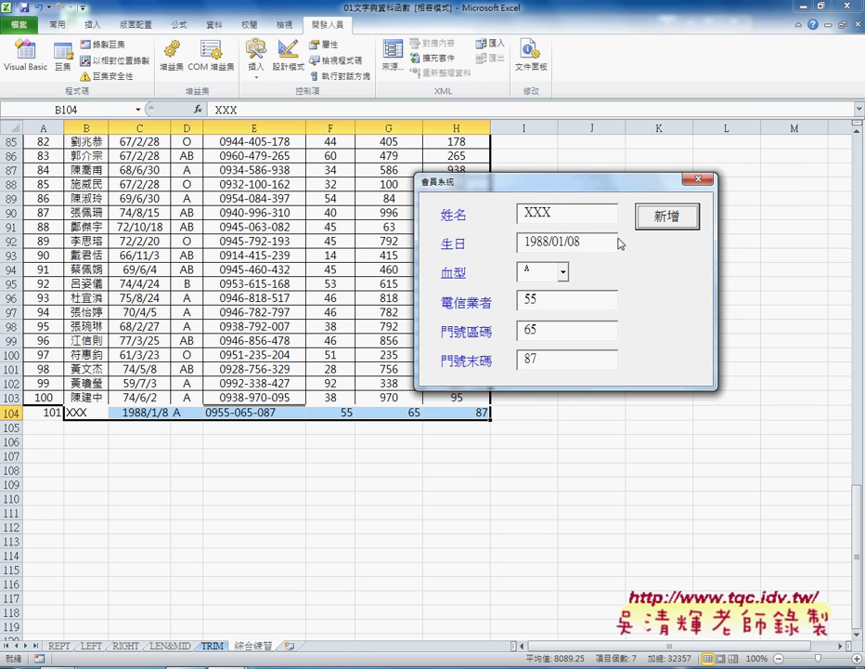
left_click_drag(650, 181, 728, 168)
left_click_drag(657, 189, 599, 198)
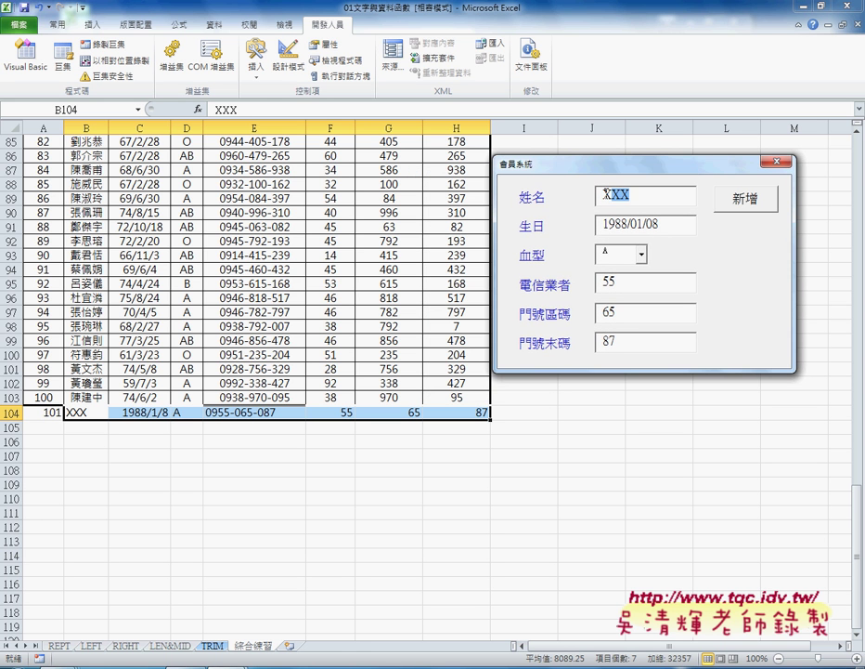
type("YY")
type("Y")
Step: Set birthday 1977/01/08 and phone parts 66/11/123, then add YYY as row 105
left_click_drag(629, 224, 616, 224)
type("77")
mouse_move(620, 282)
left_mouse_down()
mouse_move(599, 283)
mouse_move(599, 342)
left_mouse_up()
type("66")
type("11")
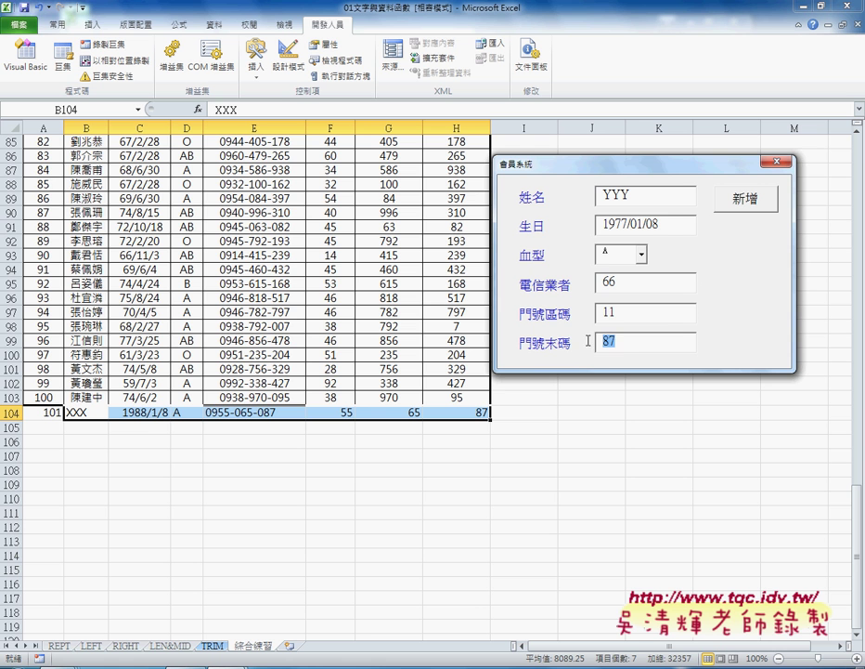
type("123")
left_click(738, 200)
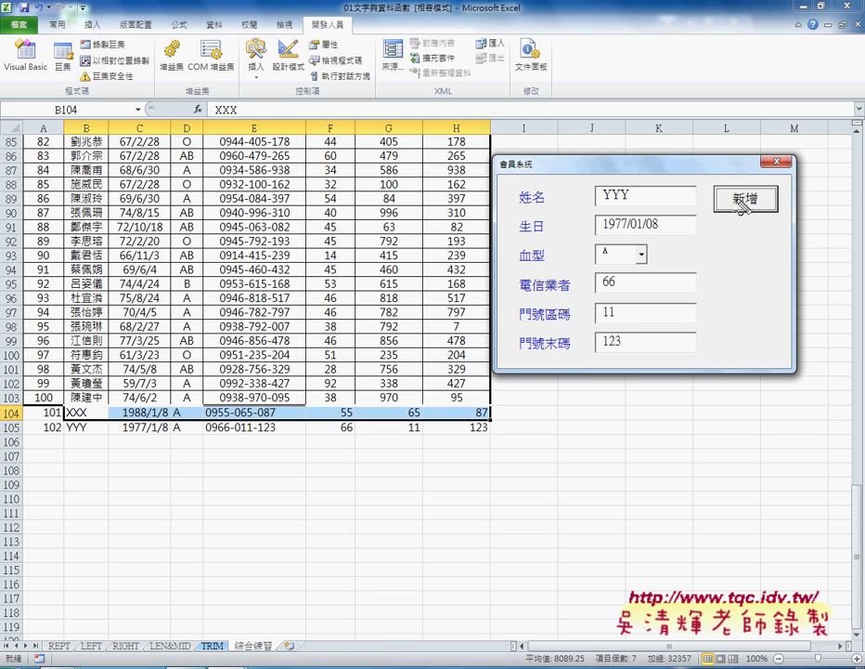
left_click_drag(476, 141, 476, 274)
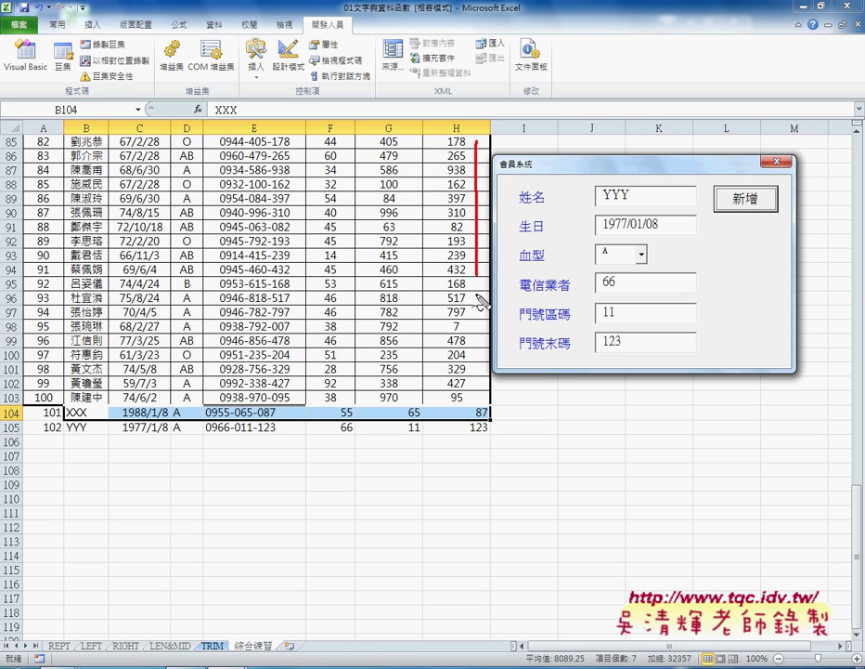
mouse_move(476, 381)
left_mouse_down()
mouse_move(755, 141)
mouse_move(806, 399)
left_mouse_up()
left_click_drag(496, 391, 794, 395)
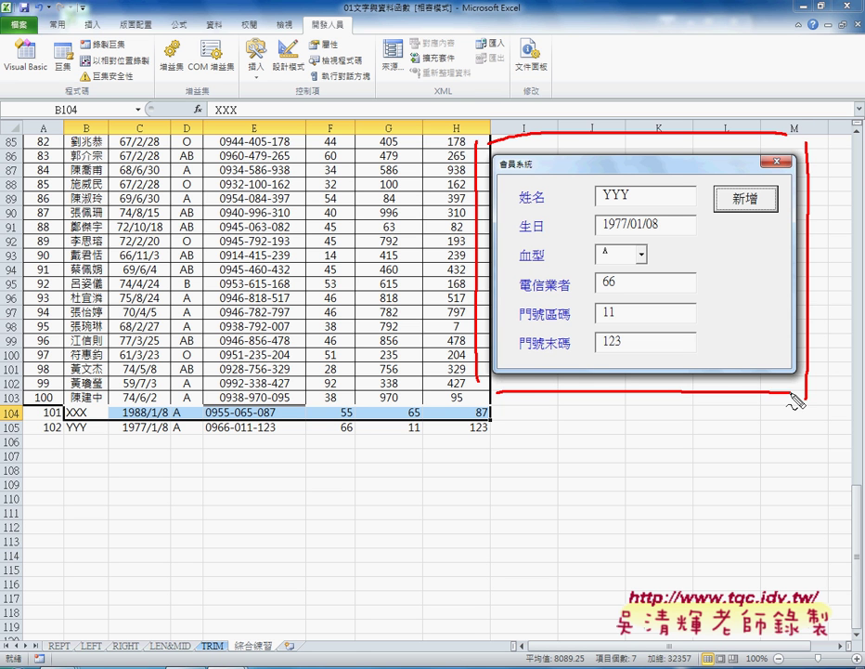
left_click_drag(560, 187, 549, 212)
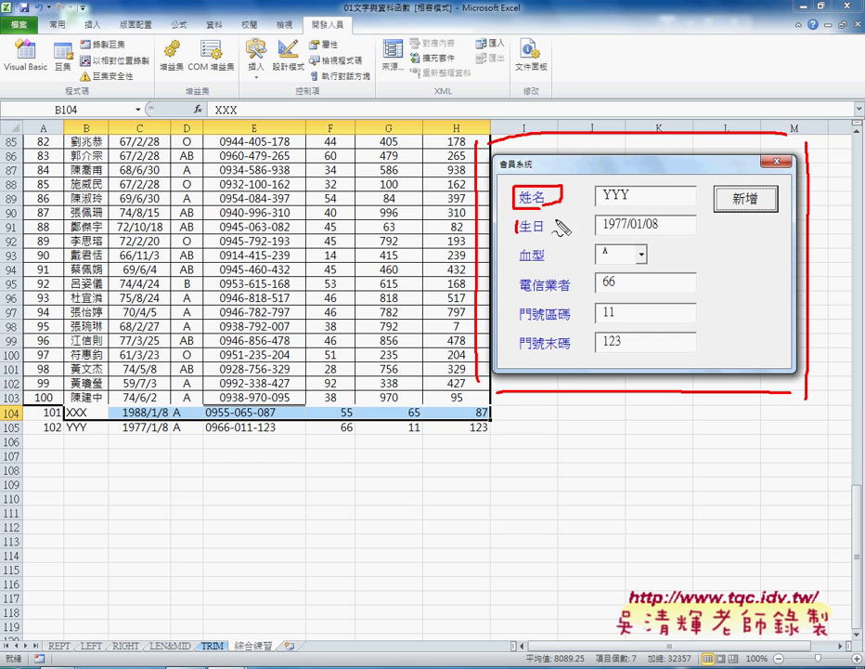
left_click_drag(544, 219, 517, 227)
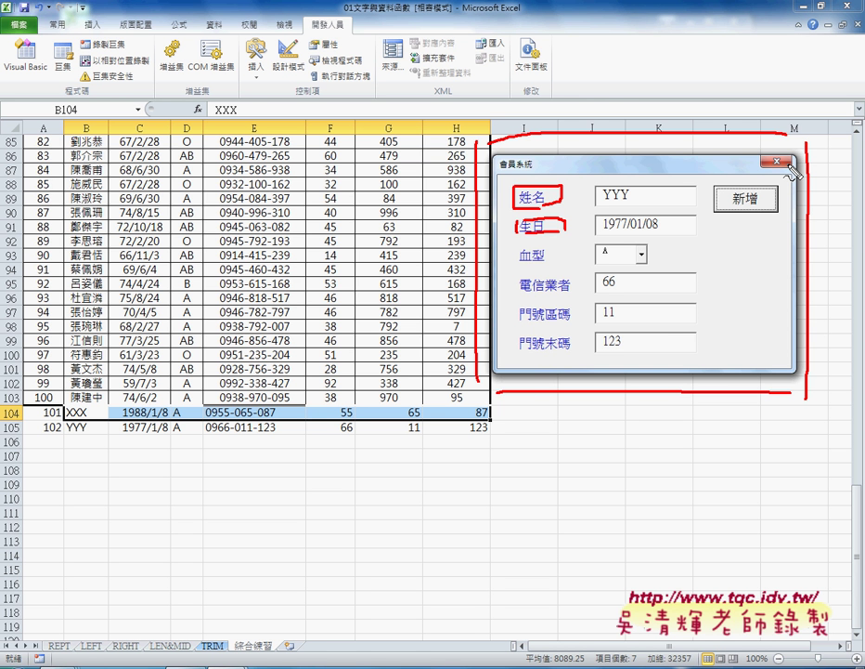
left_click_drag(711, 186, 777, 212)
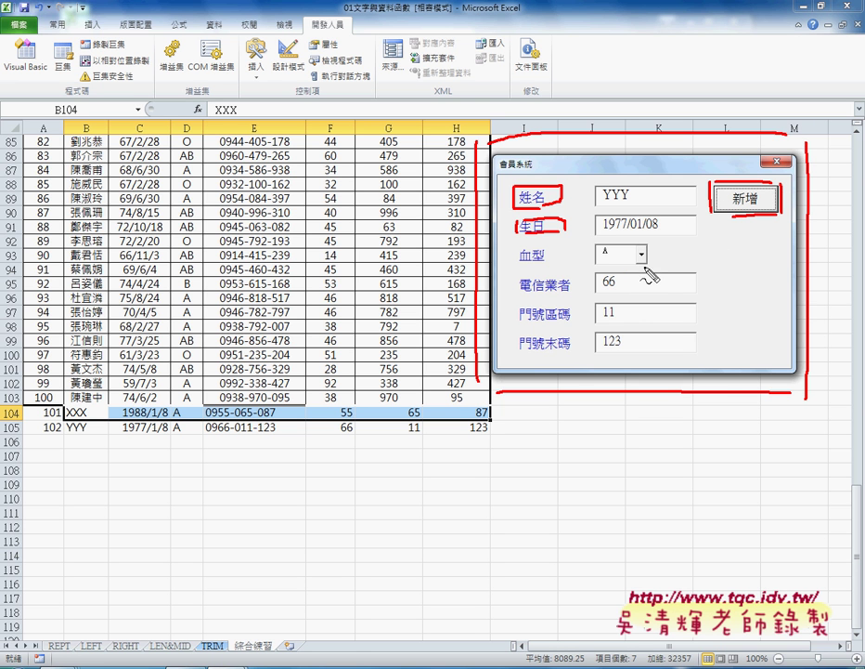
mouse_move(647, 261)
left_mouse_down()
mouse_move(597, 264)
mouse_move(729, 270)
left_mouse_up()
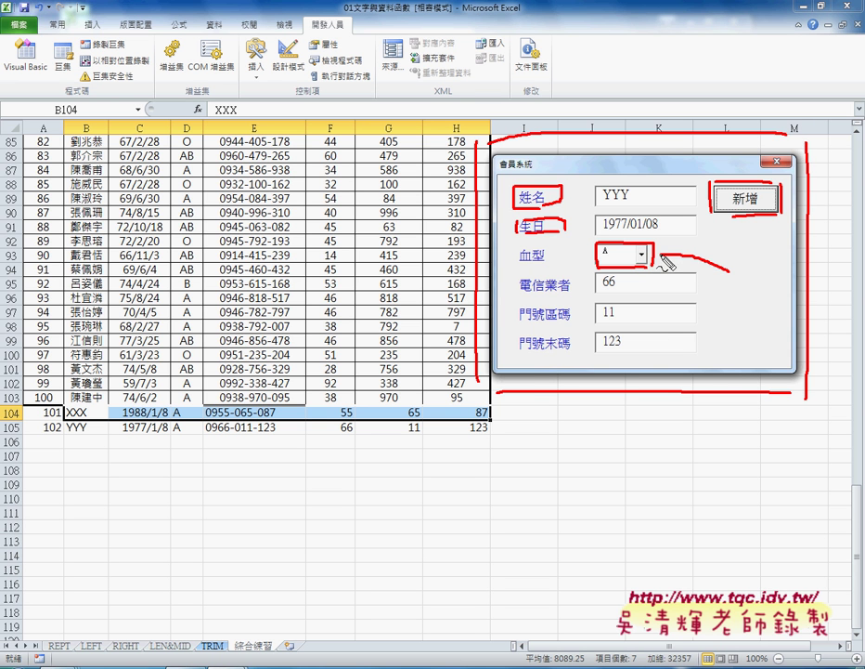
left_click_drag(673, 244, 671, 264)
left_click_drag(747, 184, 747, 215)
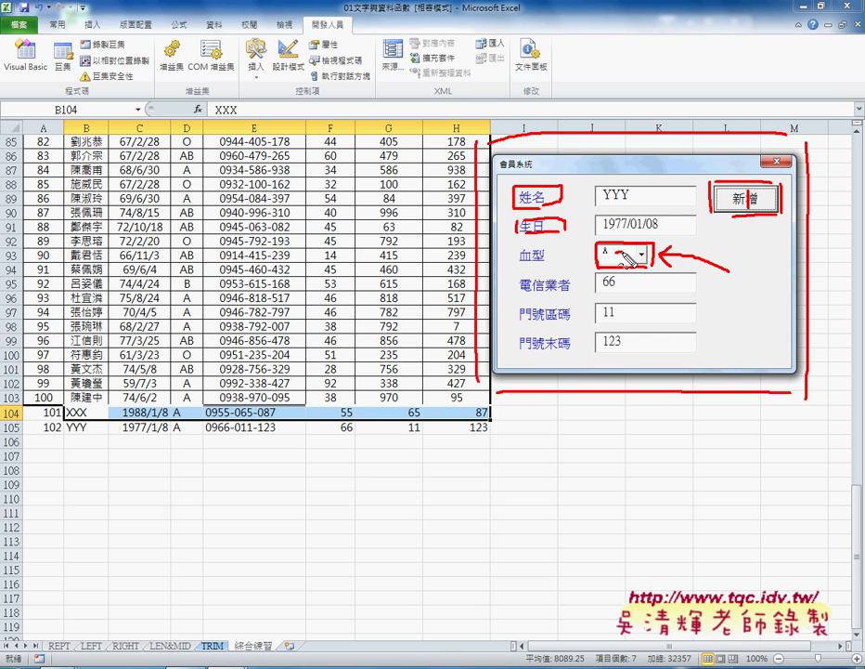
left_click_drag(615, 260, 629, 270)
left_click_drag(456, 85, 495, 127)
left_click_drag(505, 109, 495, 128)
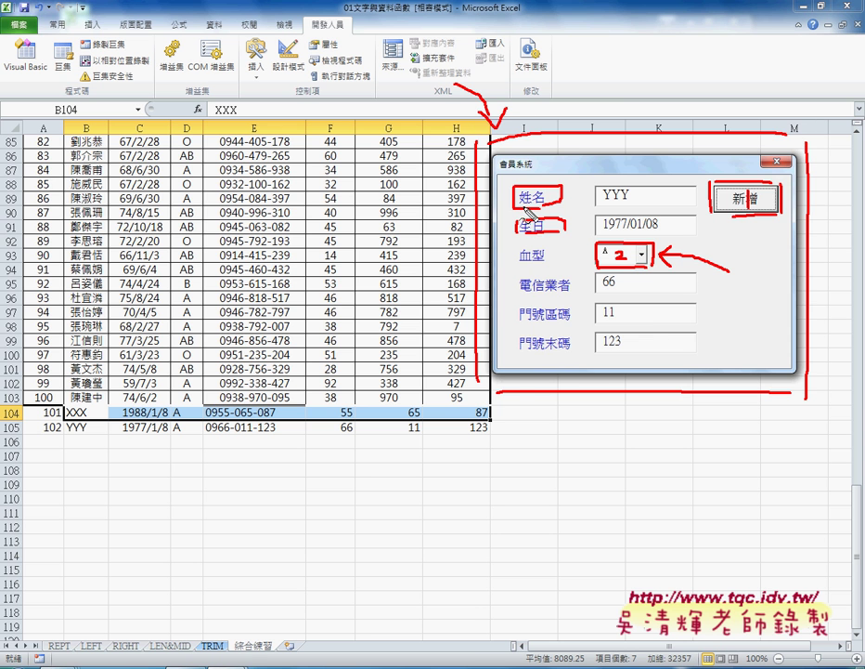